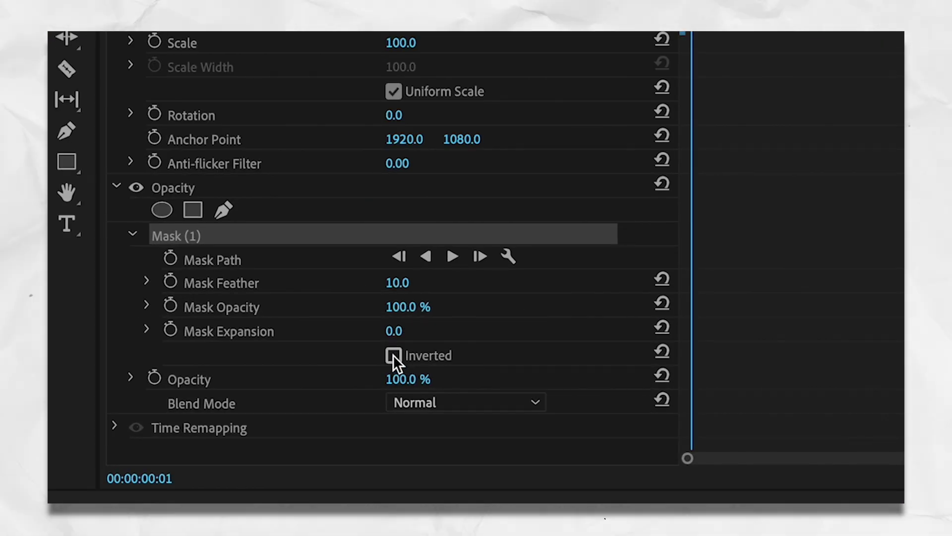
# Step: Invert Mask (1) on the first MASKING title clip
pyautogui.click(166, 478)
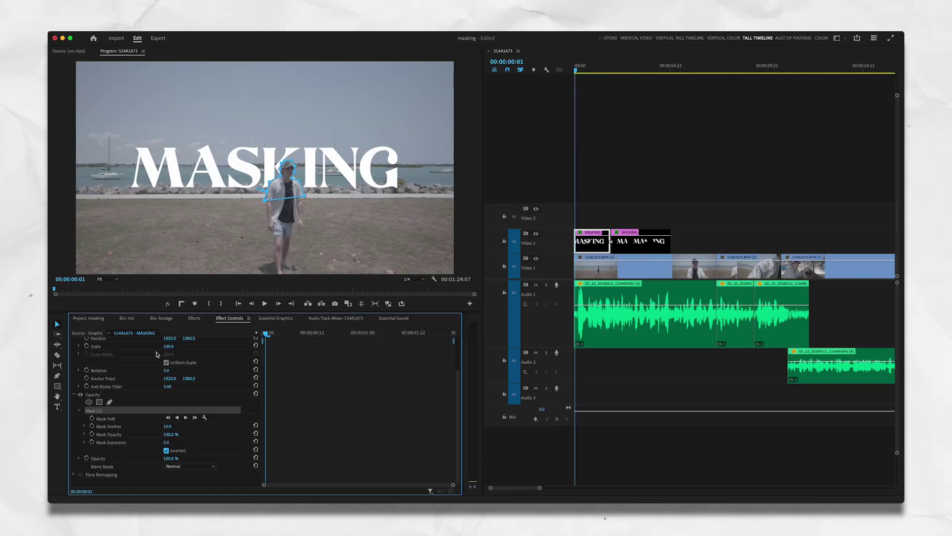
# Step: Try deleting Mask (1) from the MASKING title, and undo the deletion and the preceding mask changes
pyautogui.click(104, 412)
pyautogui.press('Delete')
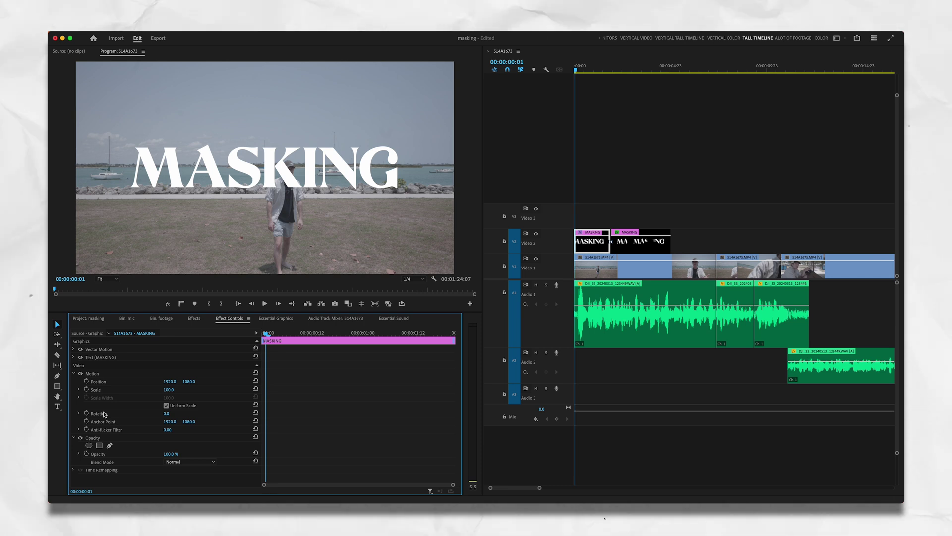
pyautogui.press('super+z')
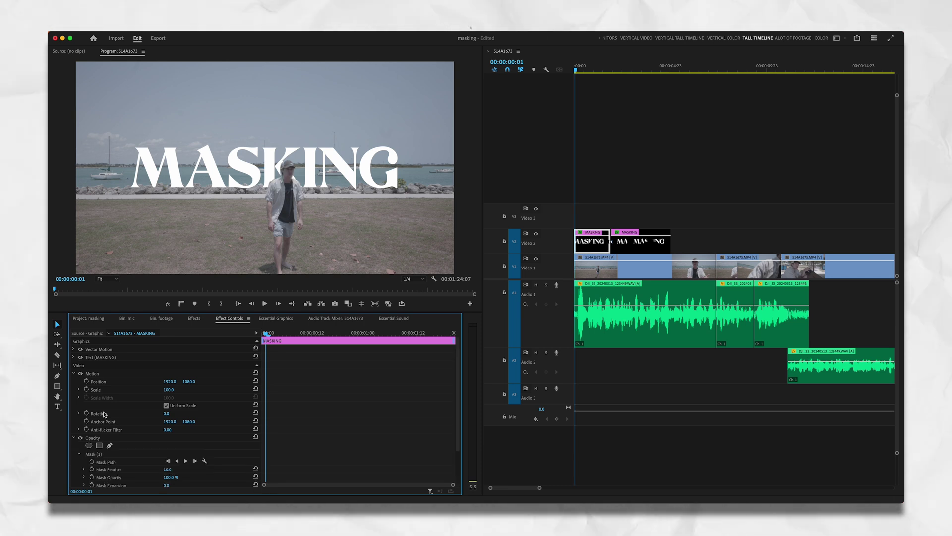
pyautogui.press('super+z')
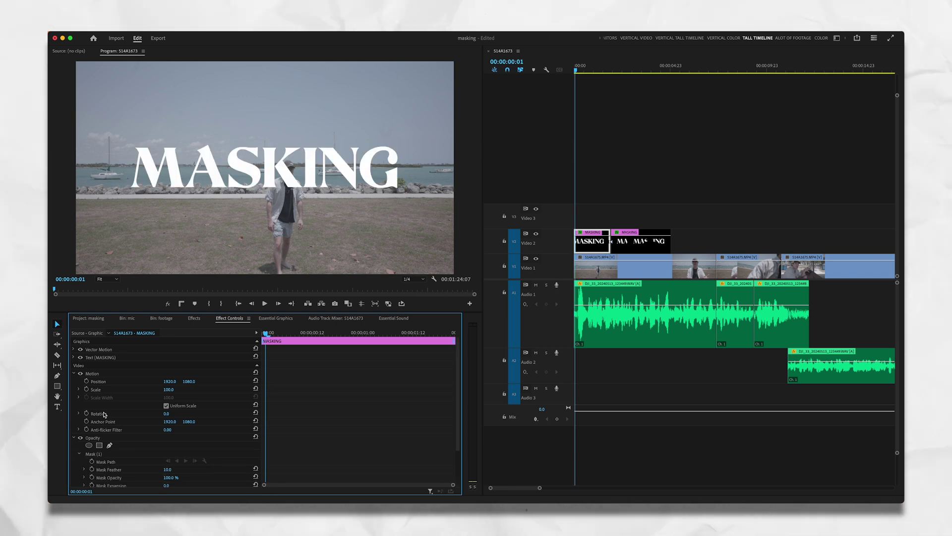
pyautogui.press('super+z')
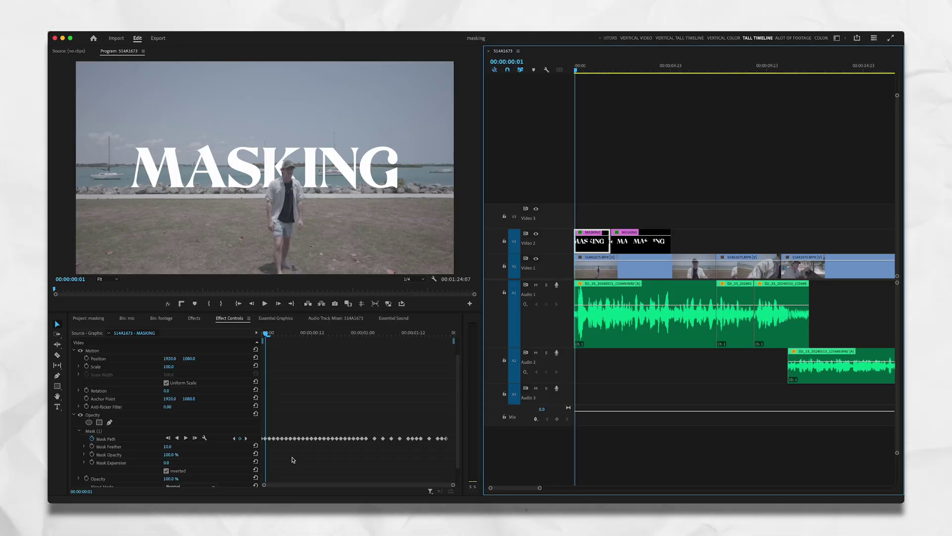
# Step: Show the outline of Mask (1) on the first MASKING clip and step between neighbouring frames to check its tracked path
pyautogui.scroll(-2, 298, 463)
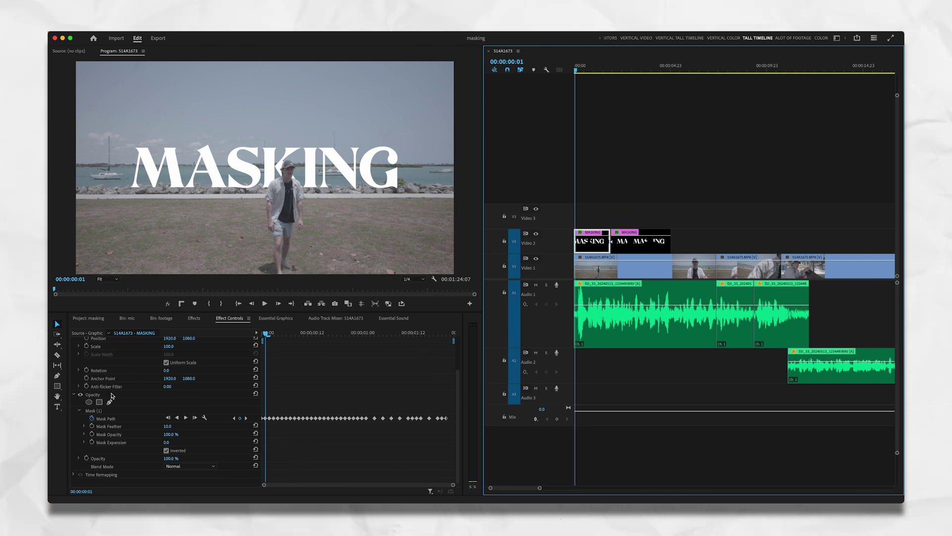
pyautogui.click(111, 395)
pyautogui.click(265, 420)
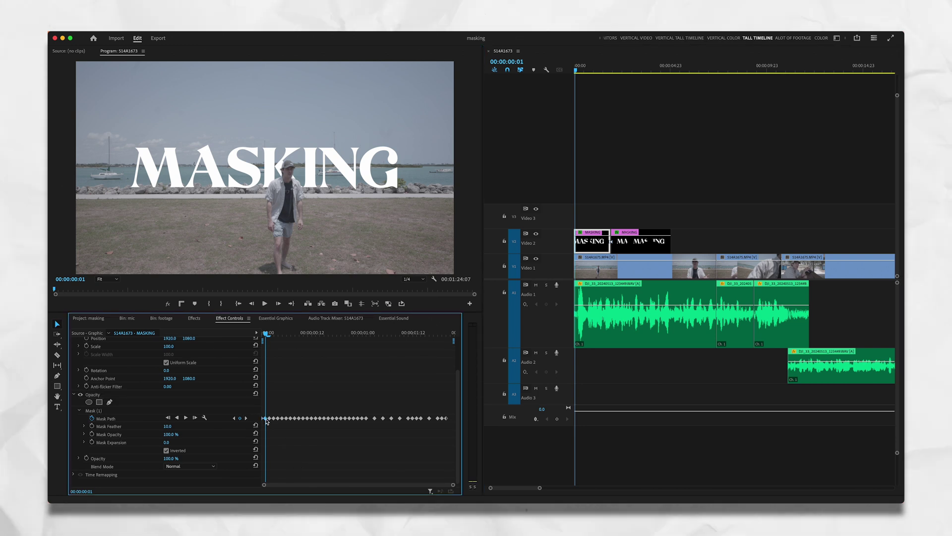
pyautogui.click(95, 412)
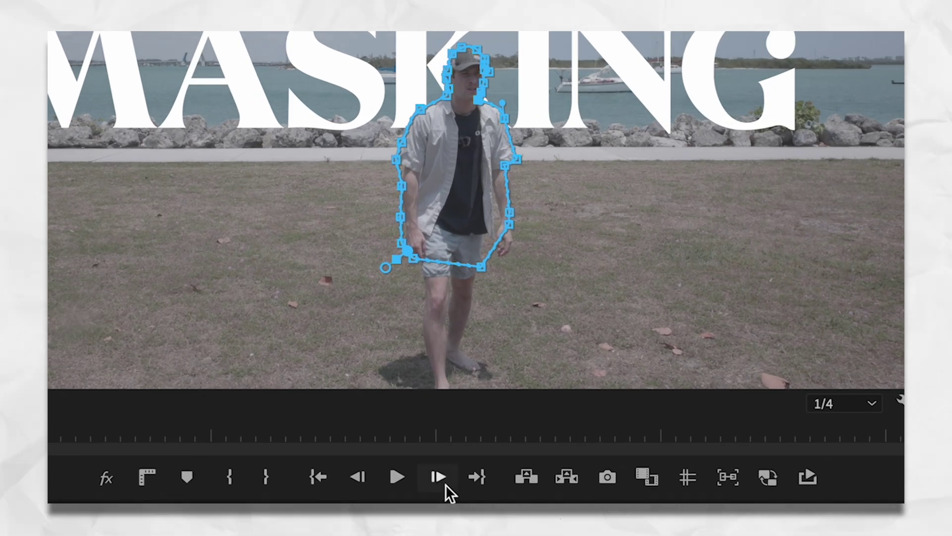
pyautogui.click(280, 305)
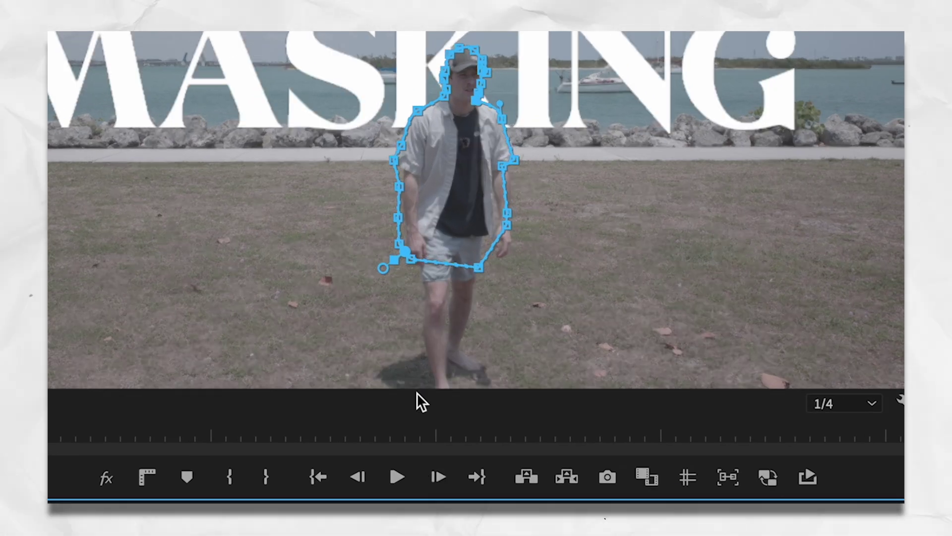
pyautogui.click(363, 477)
pyautogui.click(436, 479)
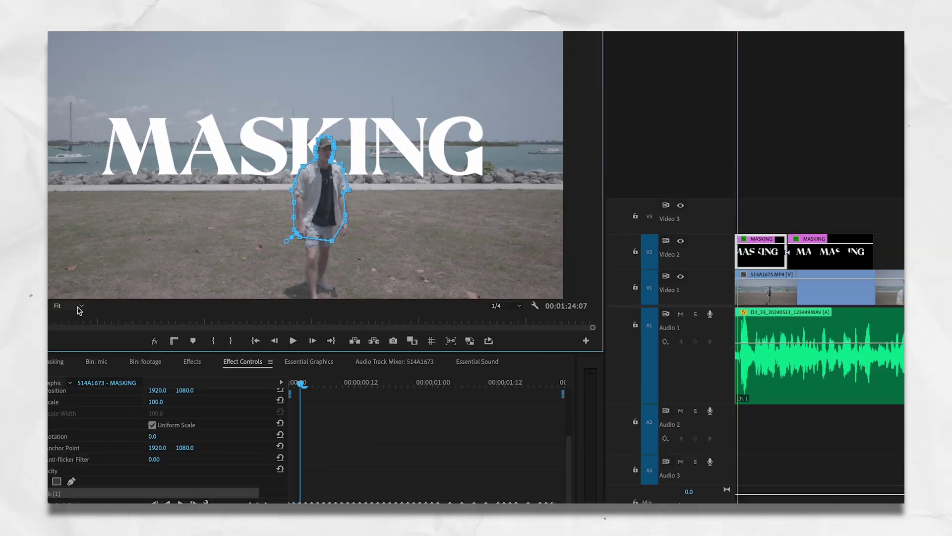
# Step: Try reshaping the outline of Mask (1) at the man's shoulder with the preview at 200%, and undo the change
pyautogui.click(111, 281)
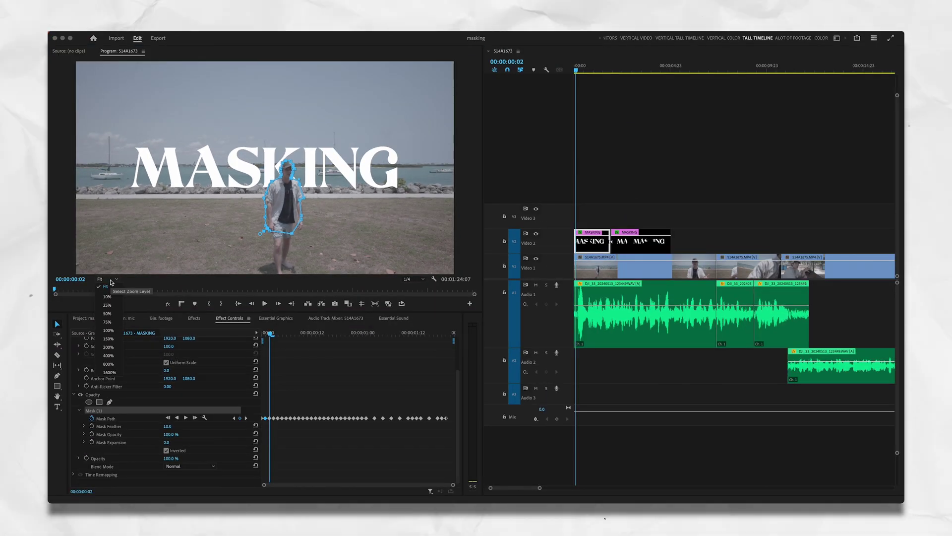
pyautogui.click(107, 347)
pyautogui.hscroll(5, 268, 276)
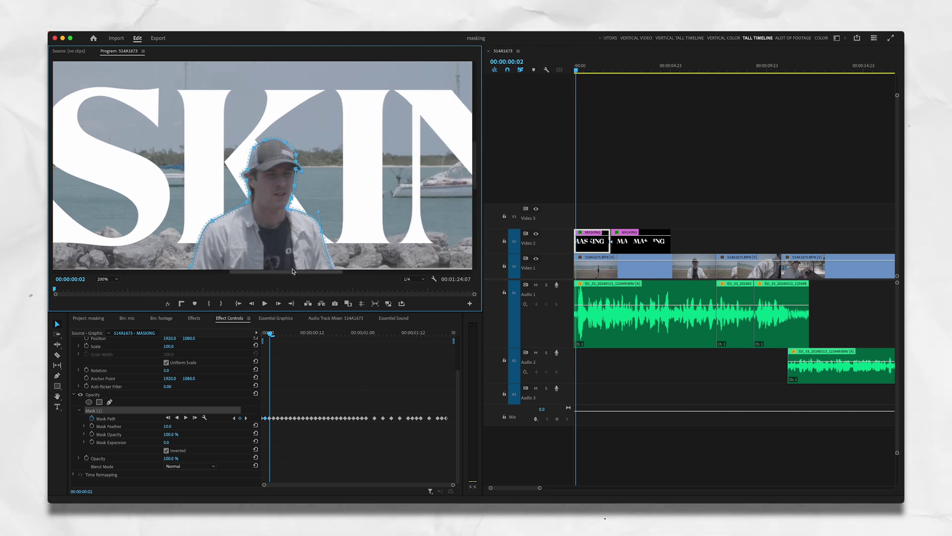
pyautogui.scroll(-5, 476, 166)
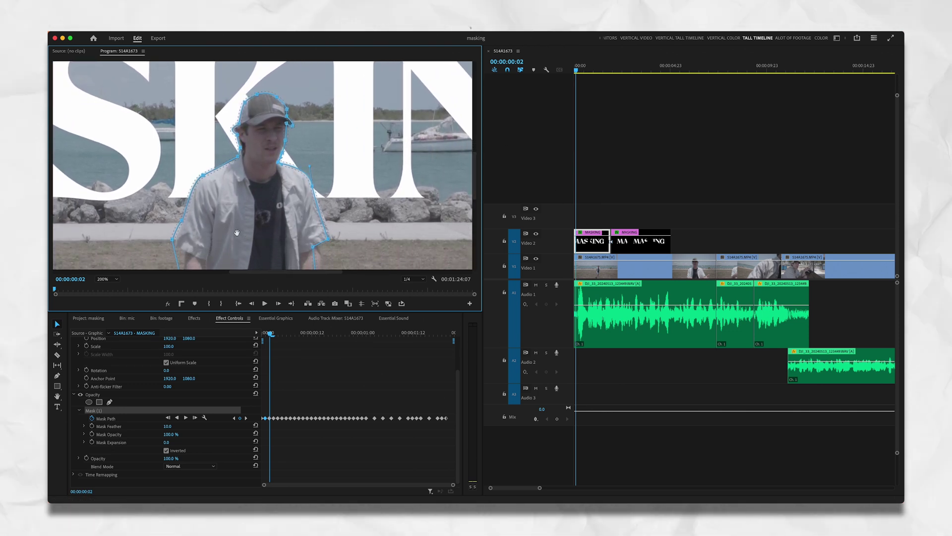
pyautogui.click(619, 218)
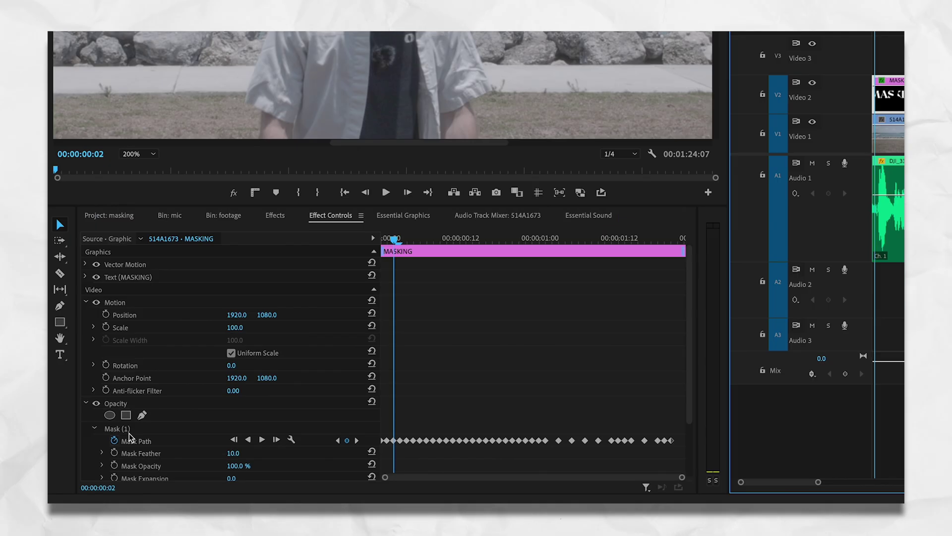
pyautogui.click(96, 453)
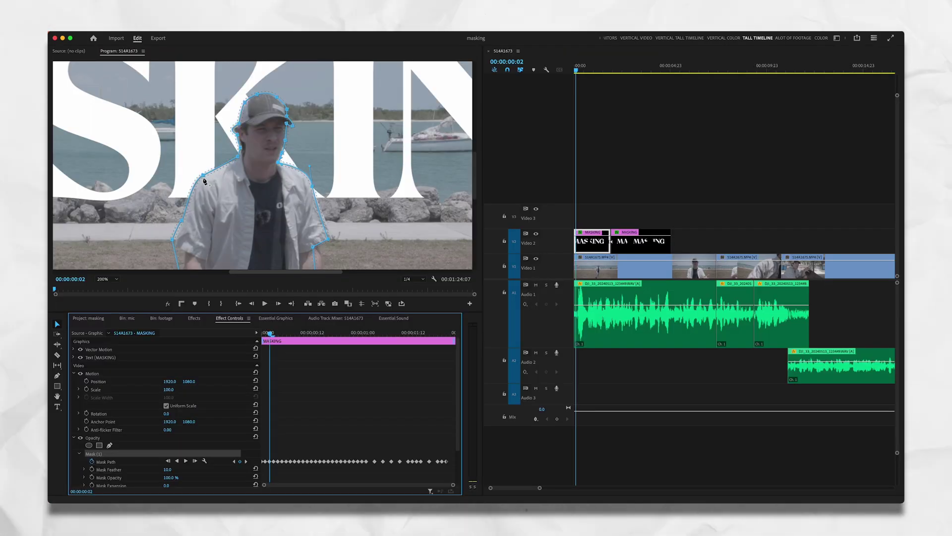
pyautogui.moveTo(191, 181)
pyautogui.mouseDown()
pyautogui.moveTo(189, 193)
pyautogui.moveTo(201, 189)
pyautogui.mouseUp()
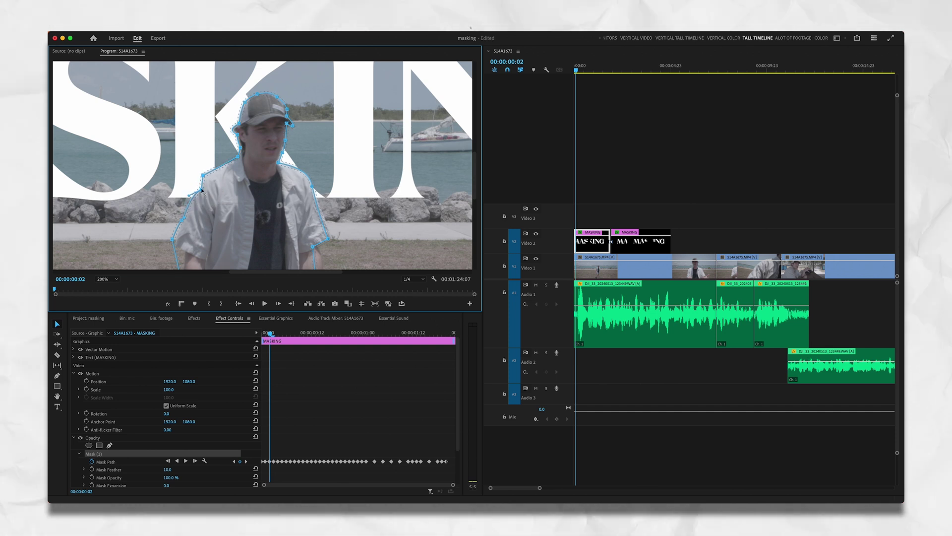
pyautogui.press('super+z')
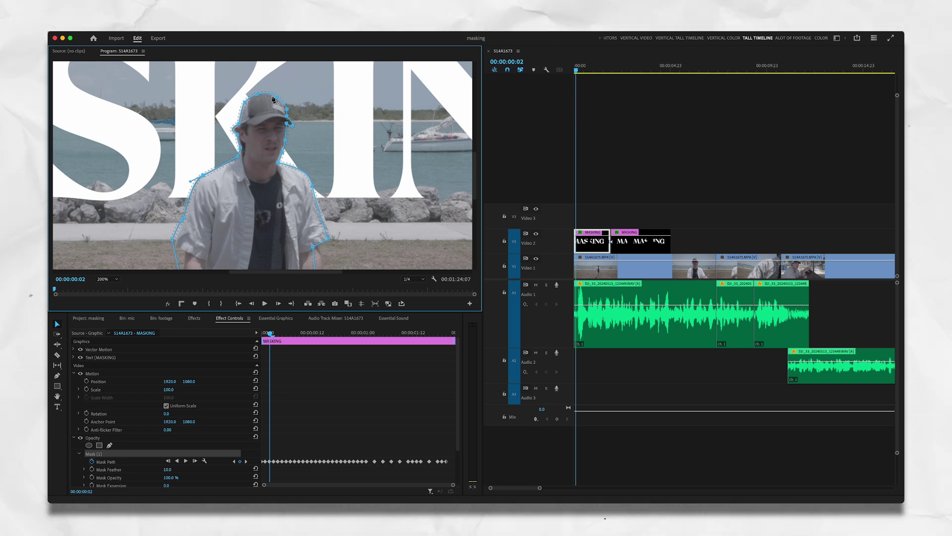
# Step: Refine the mask outline around the man's neck and shoulder on the first frame of the sequence
pyautogui.click(592, 75)
pyautogui.press('Home')
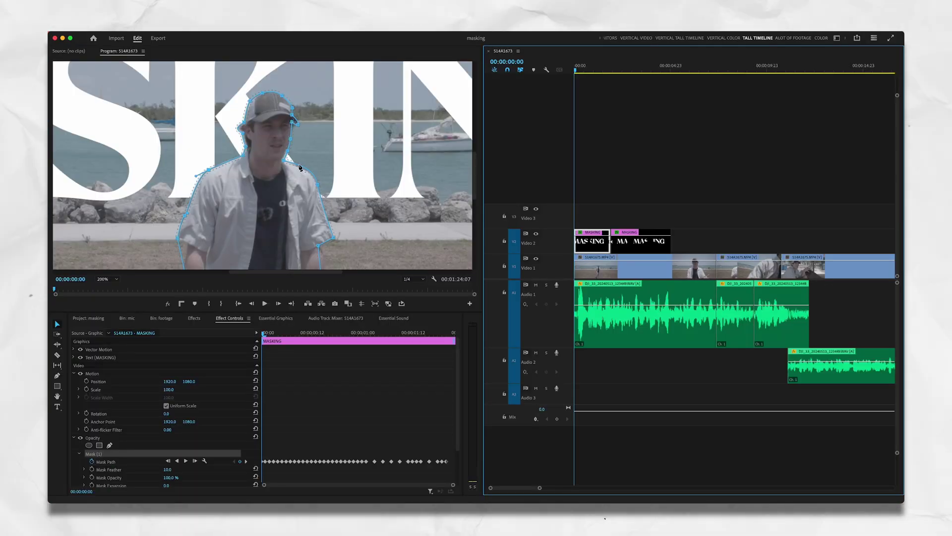
pyautogui.click(293, 169)
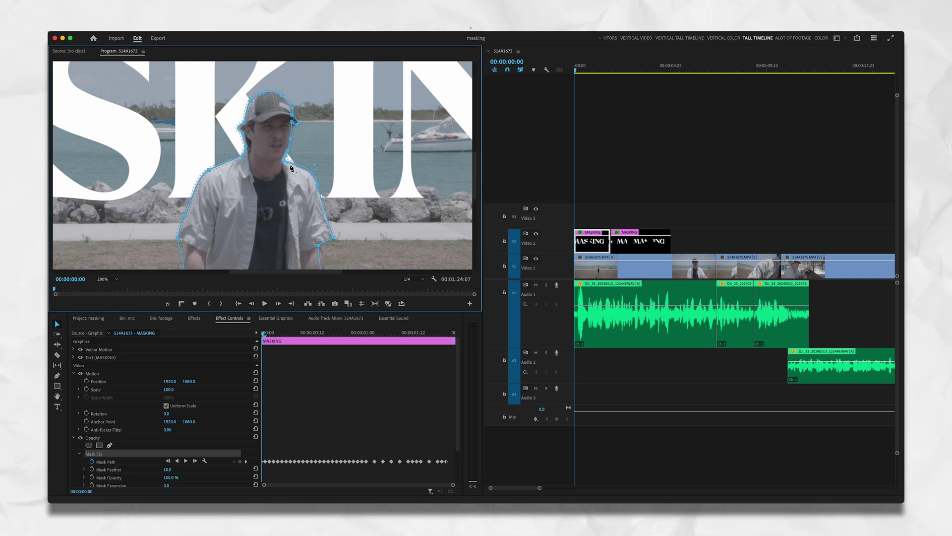
pyautogui.click(117, 279)
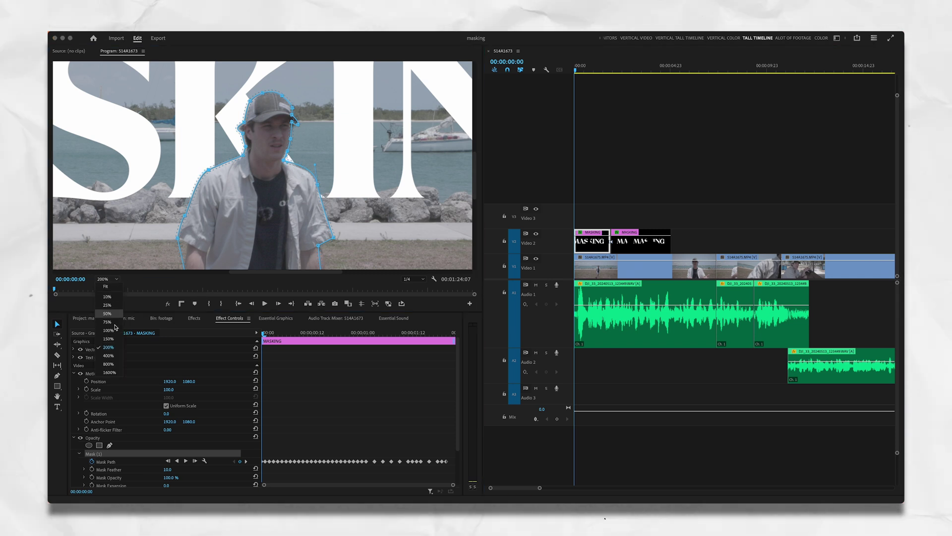
pyautogui.click(105, 287)
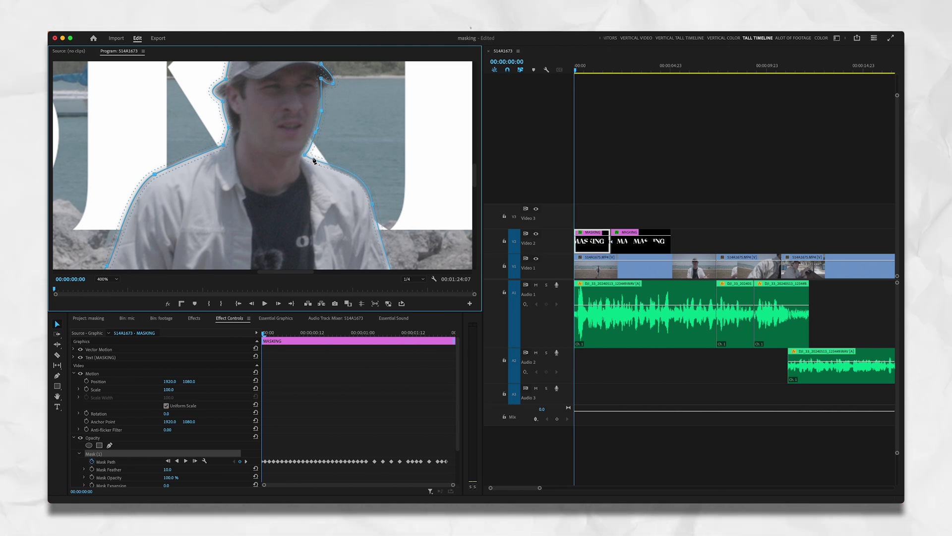
# Step: Reselect the first MASKING clip and set a Mask Path keyframe on its first frame
pyautogui.click(649, 177)
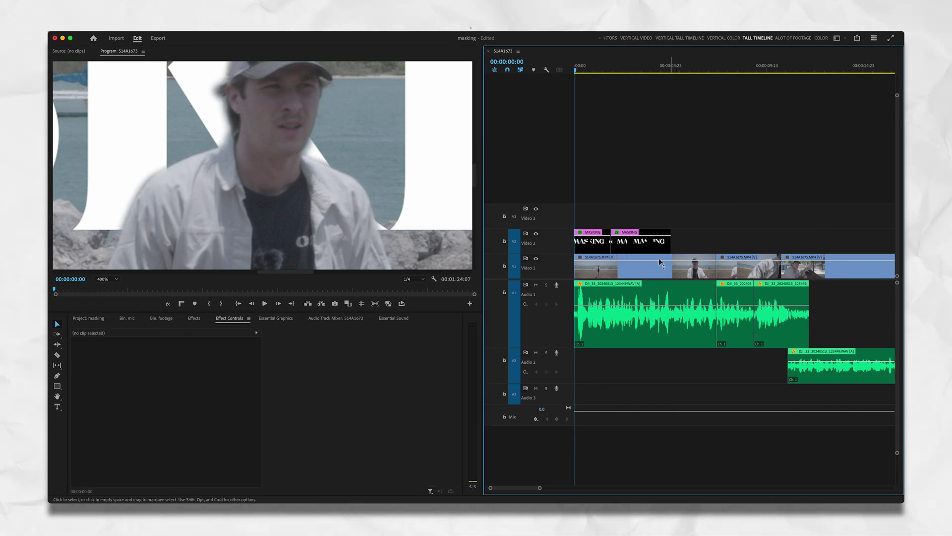
pyautogui.click(606, 250)
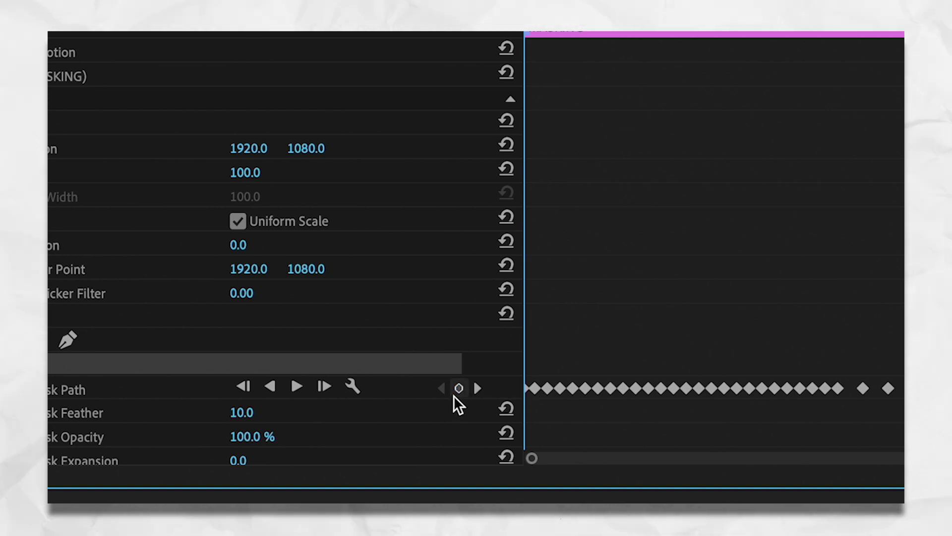
pyautogui.click(456, 392)
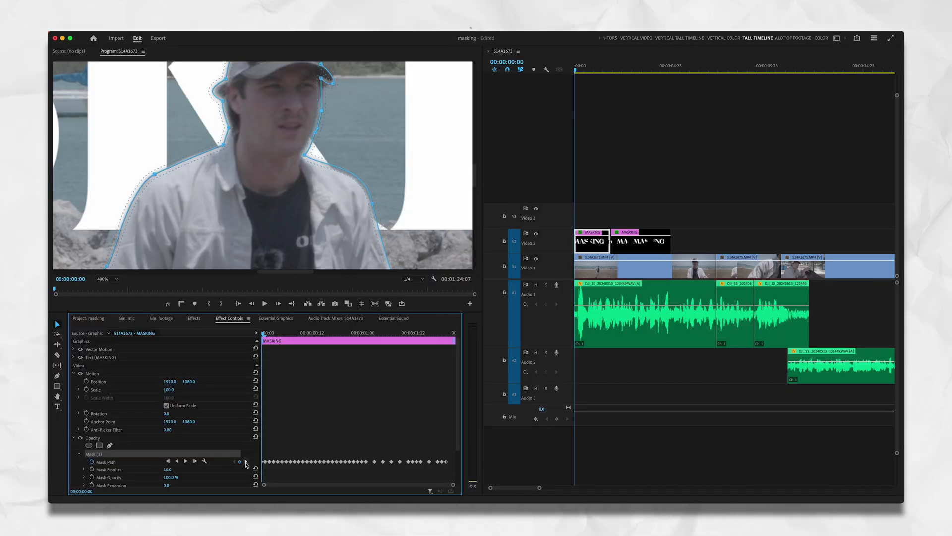
# Step: Step through the first MASKING clip frame by frame to check how closely the mask follows the man
pyautogui.click(246, 461)
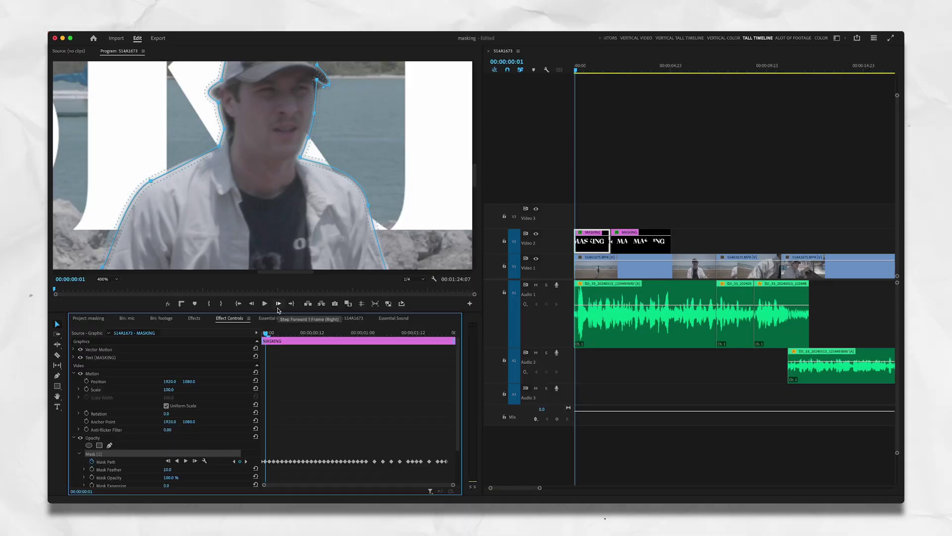
pyautogui.click(277, 308)
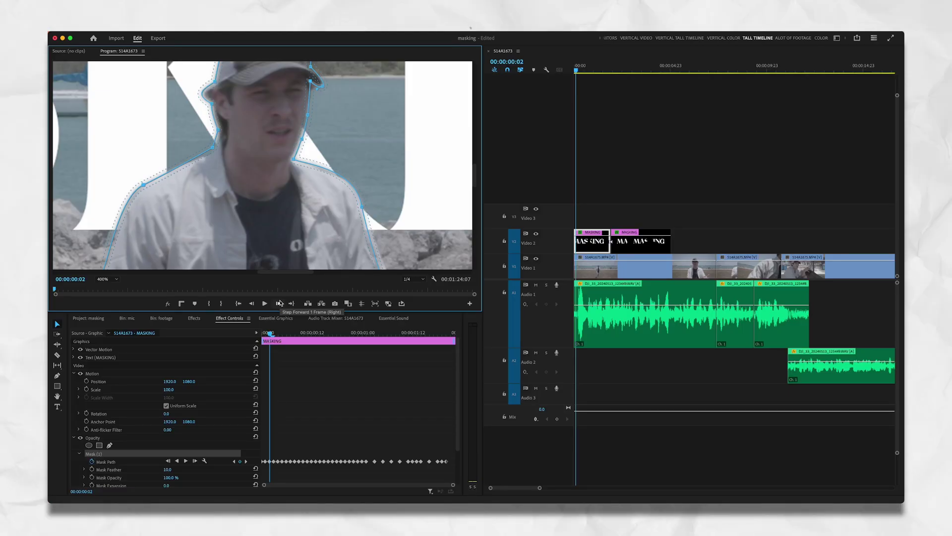
pyautogui.click(280, 303)
pyautogui.click(279, 303)
pyautogui.click(280, 303)
pyautogui.click(279, 303)
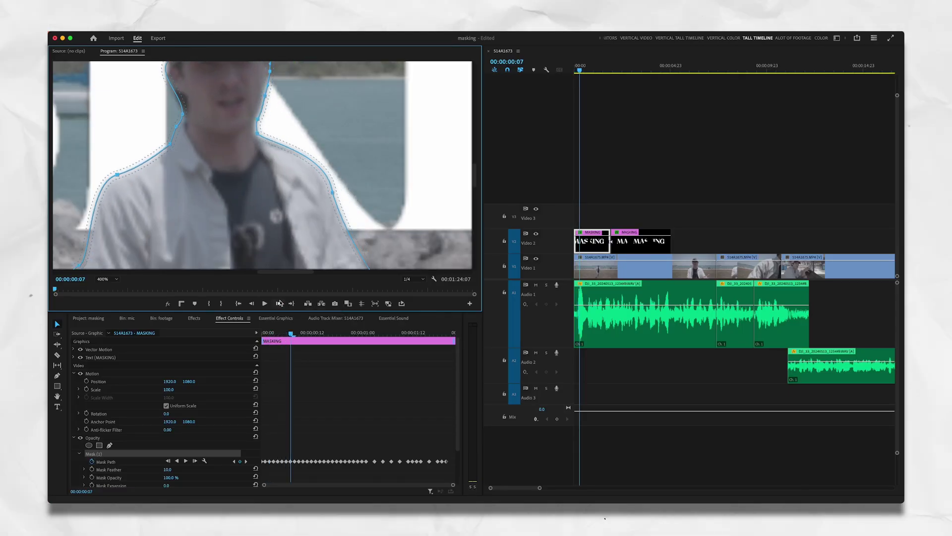
pyautogui.click(252, 304)
pyautogui.click(251, 304)
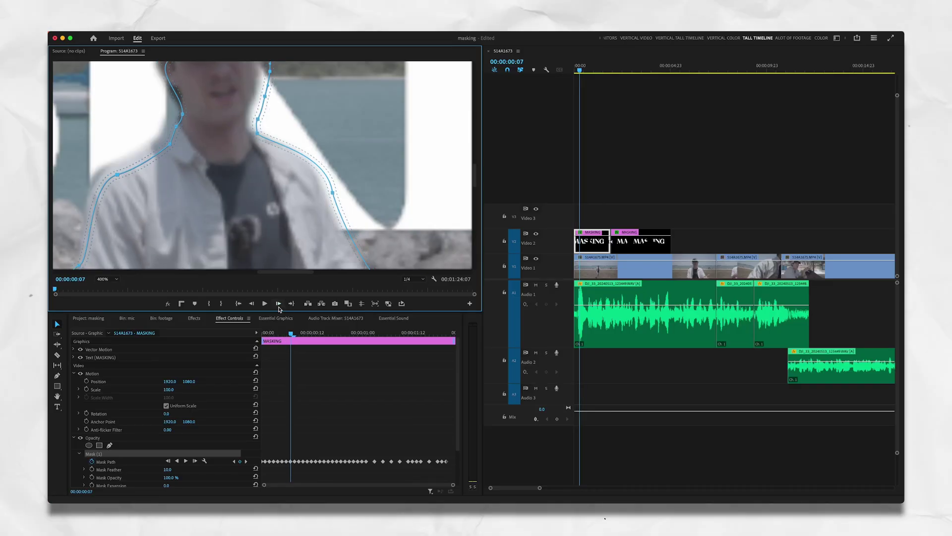
pyautogui.click(279, 303)
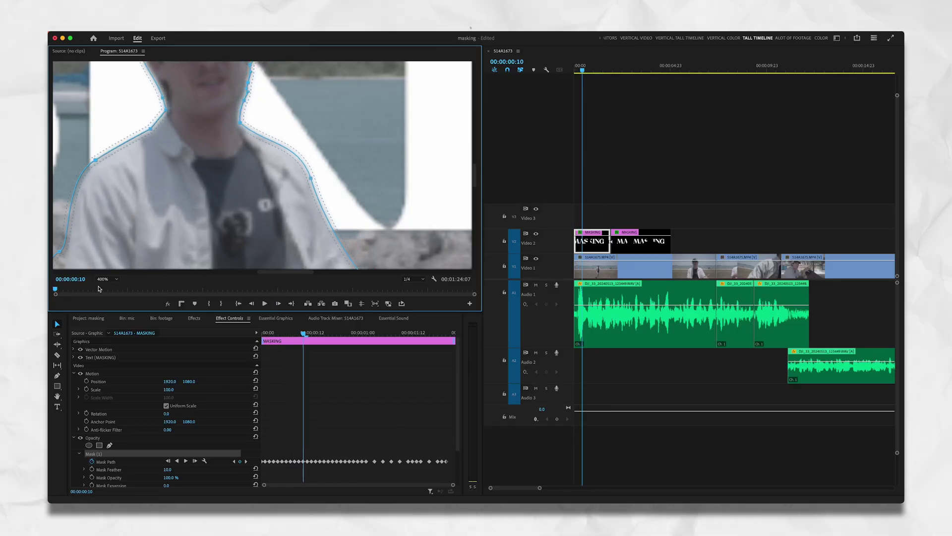
pyautogui.click(279, 303)
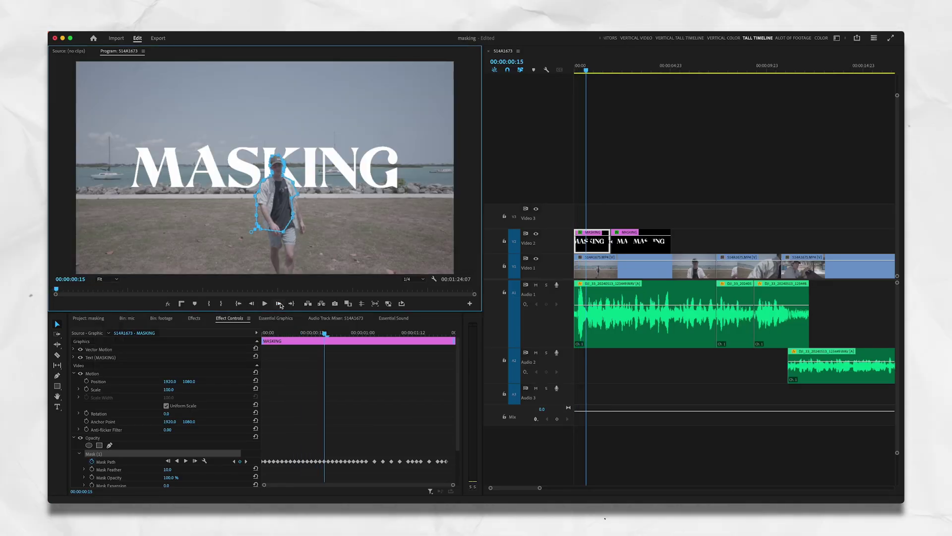
pyautogui.click(279, 303)
# Step: On the second MASKING clip's first frame, reshape the mask along the man's arm, shoulder and neck with the preview at 150%
pyautogui.press('space')
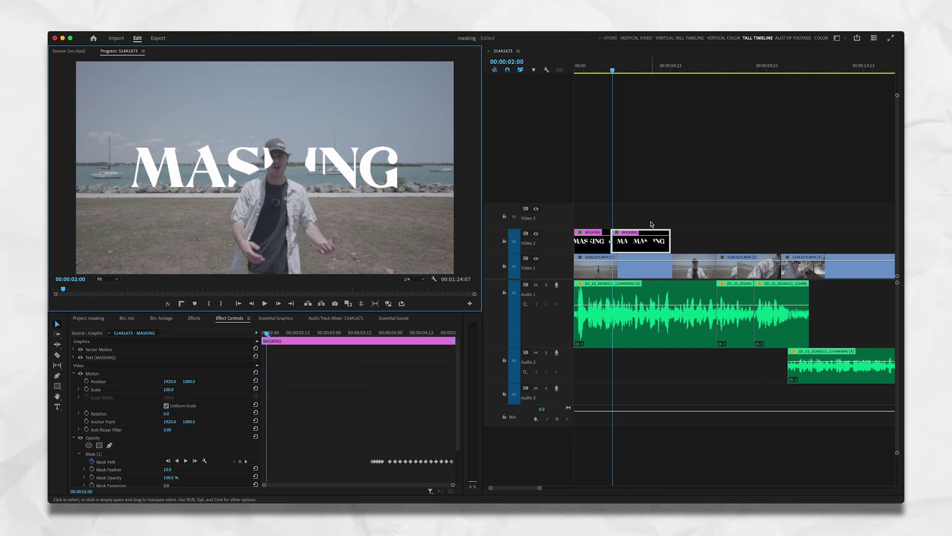
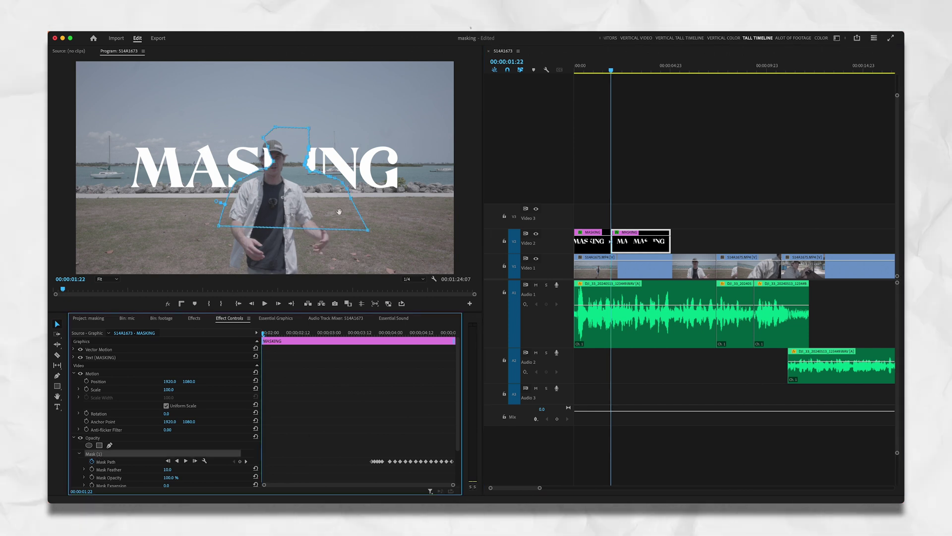
pyautogui.press('space')
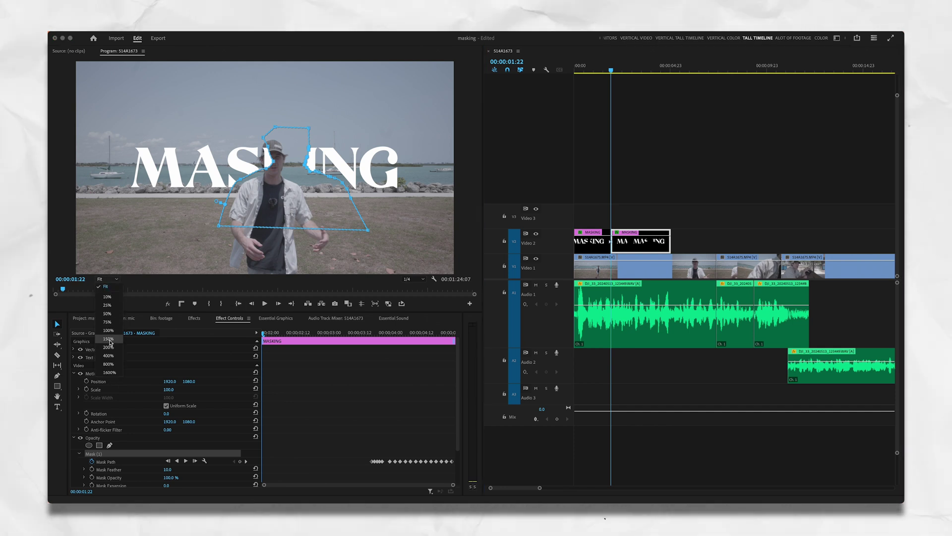
pyautogui.click(109, 339)
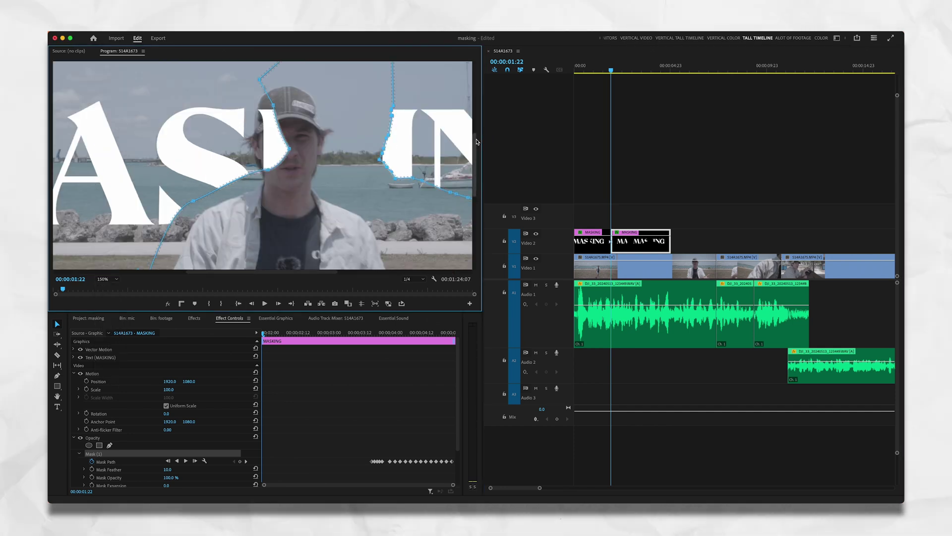
pyautogui.scroll(-5, 202, 93)
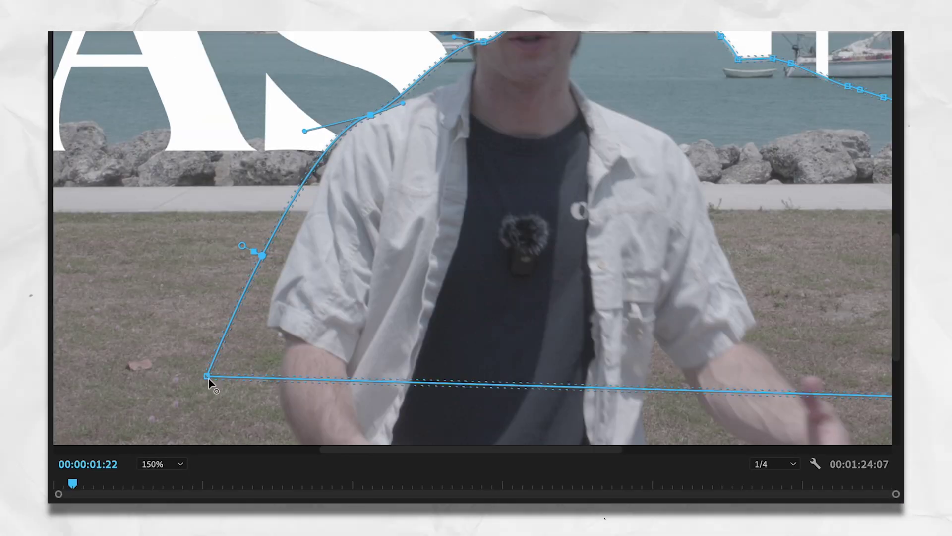
pyautogui.moveTo(207, 378); pyautogui.dragTo(265, 331)
pyautogui.moveTo(312, 134); pyautogui.dragTo(312, 144)
pyautogui.scroll(4, 461, 198)
pyautogui.moveTo(473, 173); pyautogui.dragTo(425, 203)
pyautogui.moveTo(525, 118); pyautogui.dragTo(467, 171)
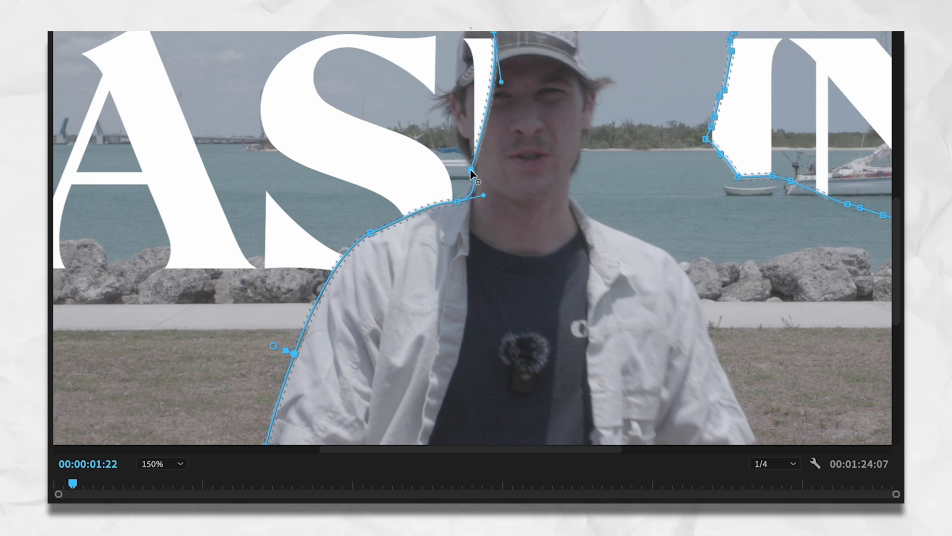
# Step: Fit the mask outline along the side of the man's face and over the crown of his cap
pyautogui.moveTo(894, 236); pyautogui.dragTo(896, 207)
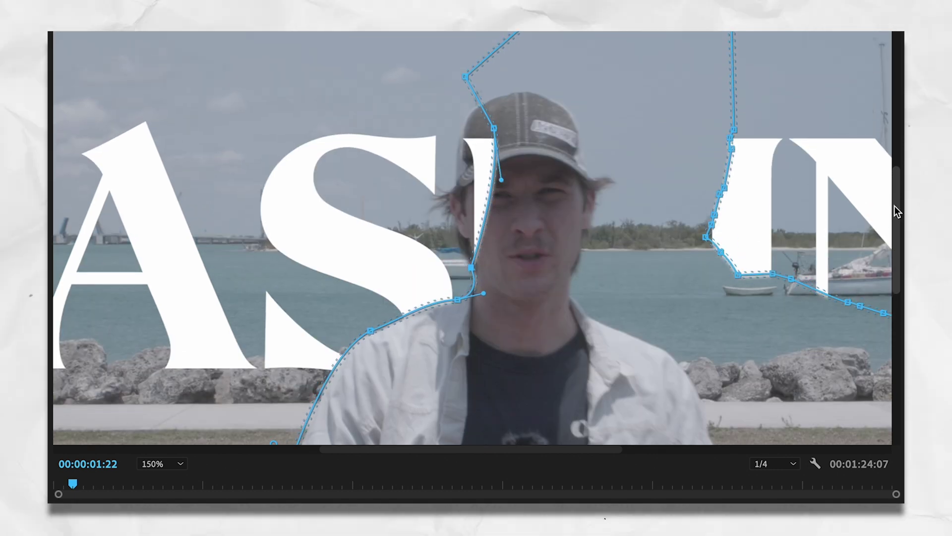
pyautogui.moveTo(494, 132); pyautogui.dragTo(454, 237)
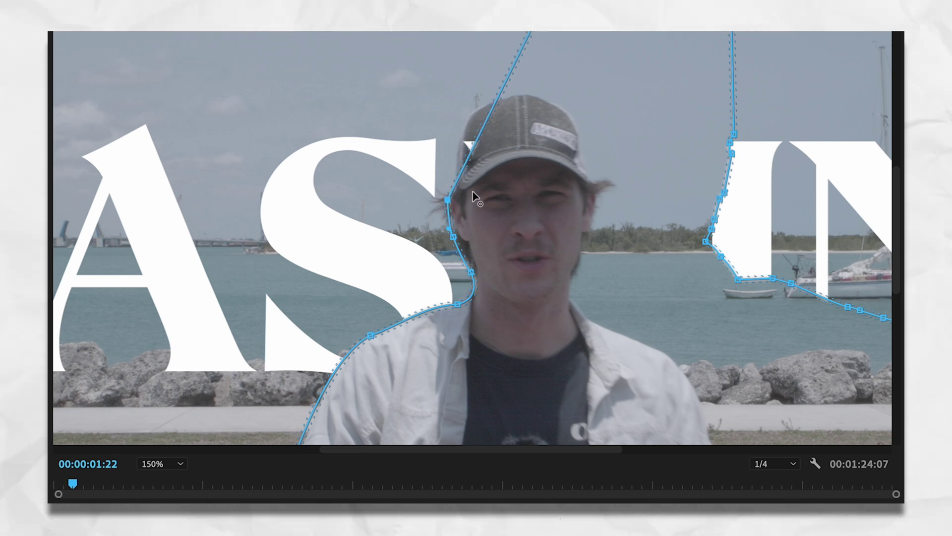
pyautogui.scroll(4, 580, 228)
pyautogui.moveTo(535, 215); pyautogui.dragTo(486, 305)
pyautogui.moveTo(436, 249); pyautogui.dragTo(462, 233)
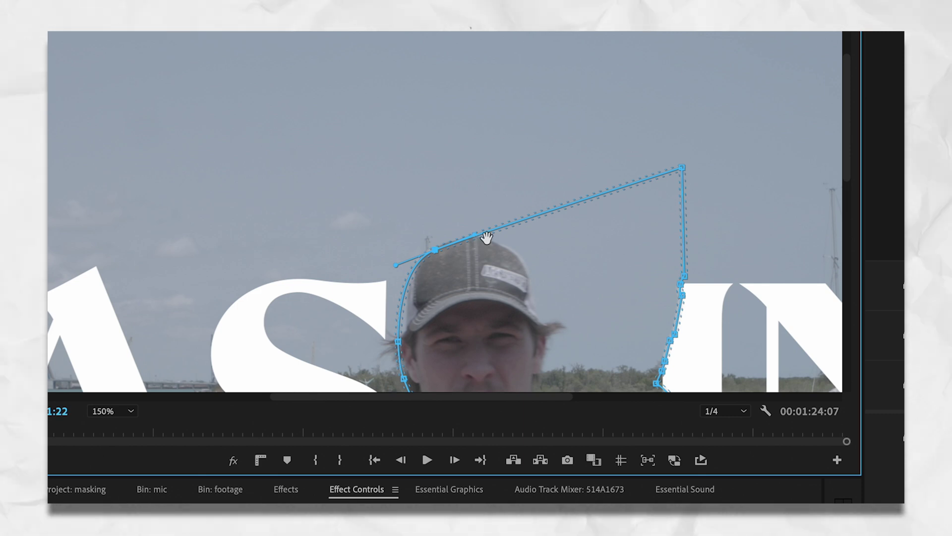
pyautogui.moveTo(682, 167); pyautogui.dragTo(627, 206)
pyautogui.moveTo(577, 228); pyautogui.dragTo(535, 251)
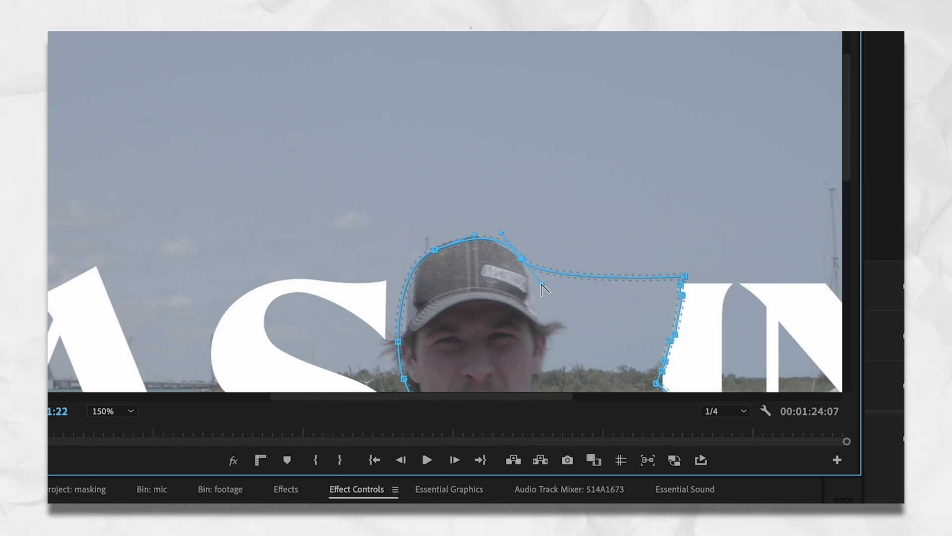
# Step: Bring the loose side of the mask in against the man's head and lower it along his other shoulder
pyautogui.scroll(-3, 719, 127)
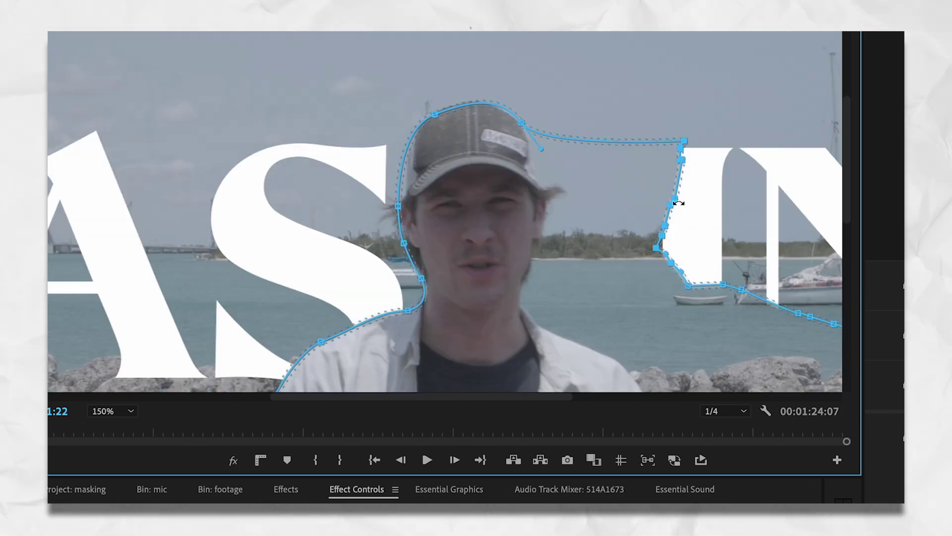
pyautogui.moveTo(677, 203); pyautogui.dragTo(543, 254)
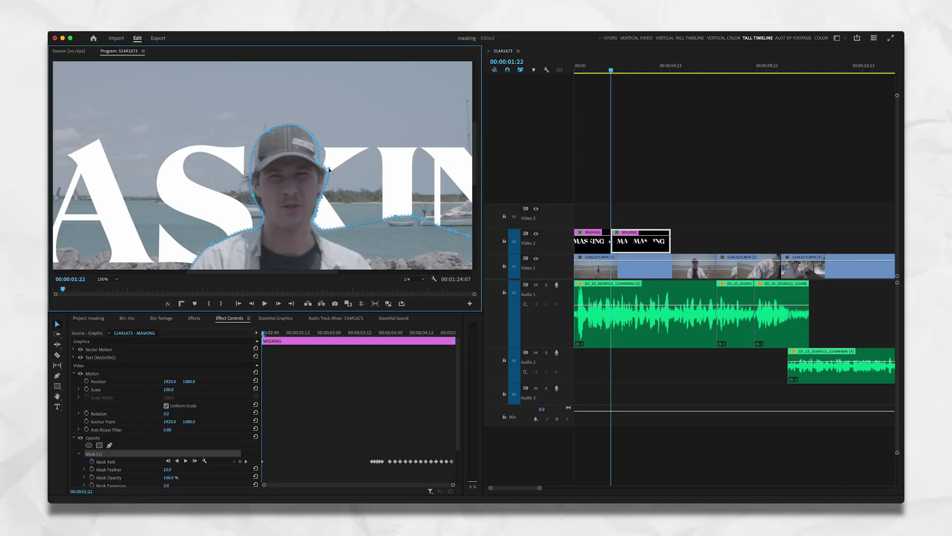
pyautogui.moveTo(389, 221); pyautogui.dragTo(369, 258)
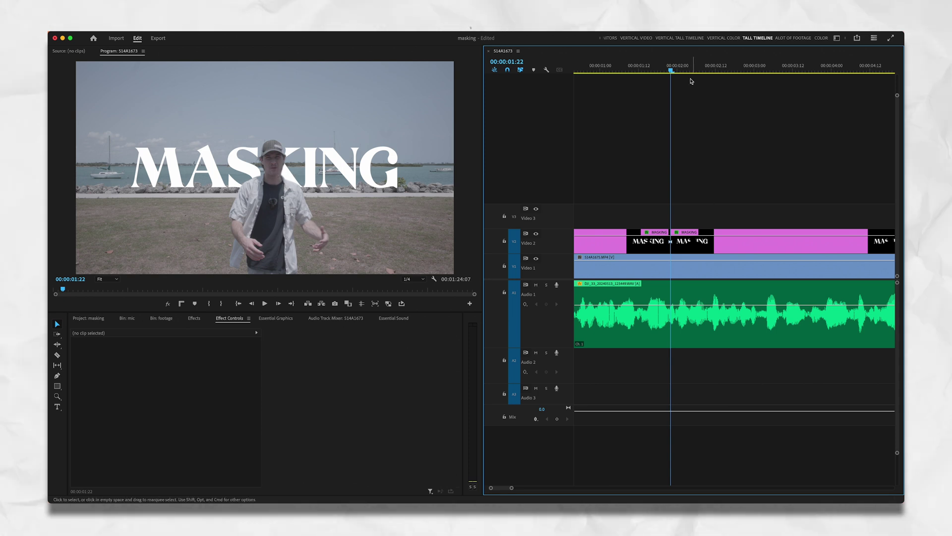
# Step: Select the second MASKING clip and move between its first two Mask Path keyframes
pyautogui.click(692, 242)
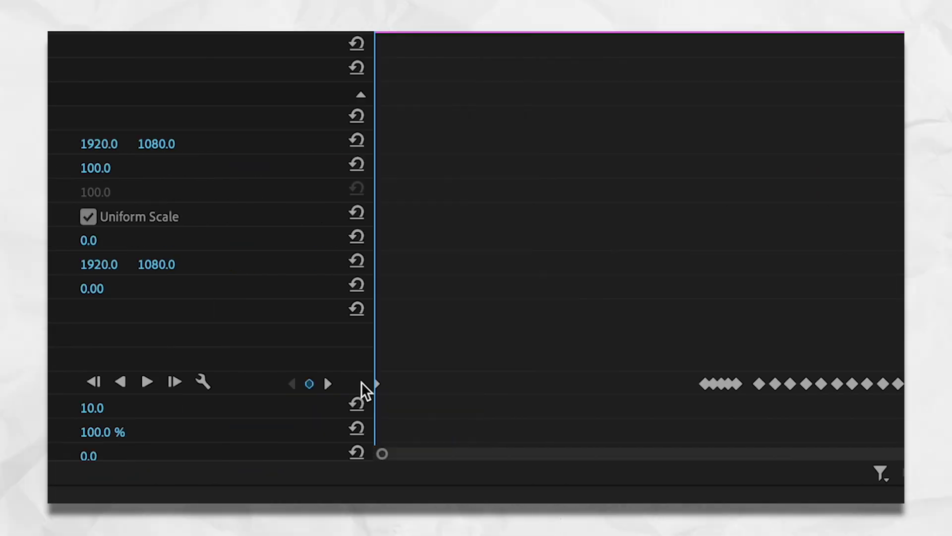
pyautogui.click(555, 50)
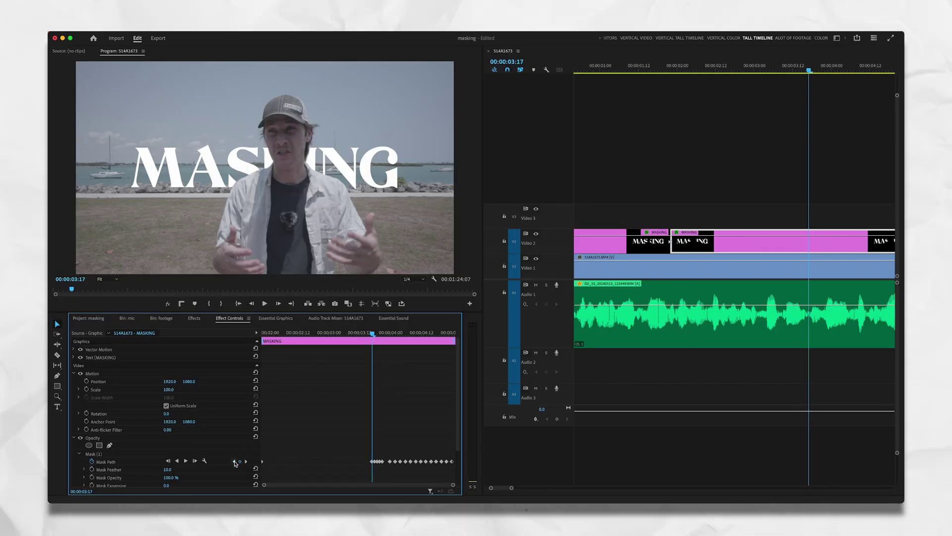
pyautogui.click(233, 461)
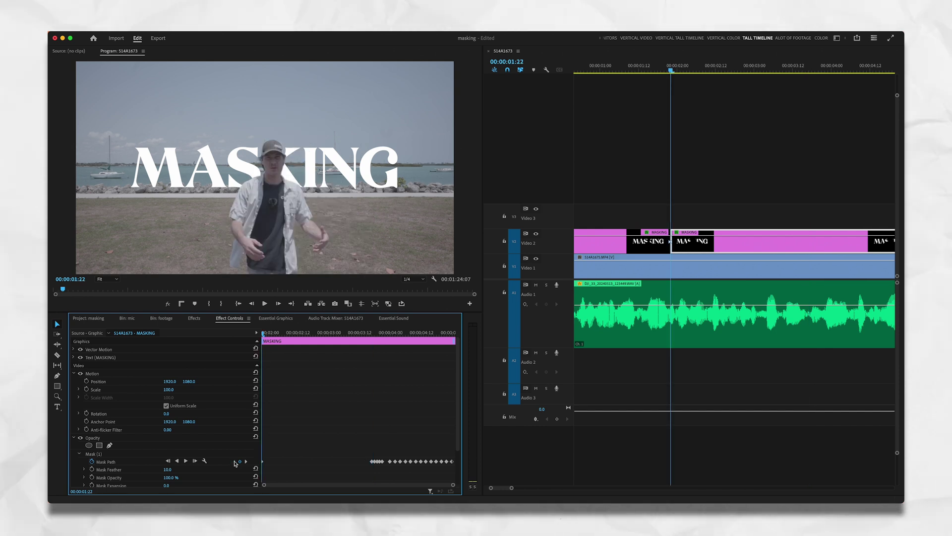
# Step: Play the second MASKING clip and step through frames with Mask (1) selected to compare its outline with the man
pyautogui.press('space')
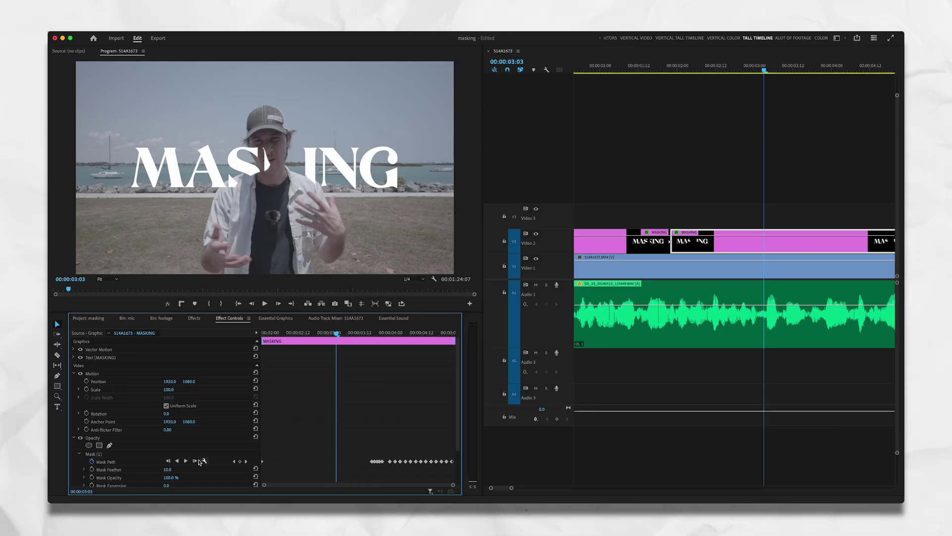
pyautogui.click(131, 454)
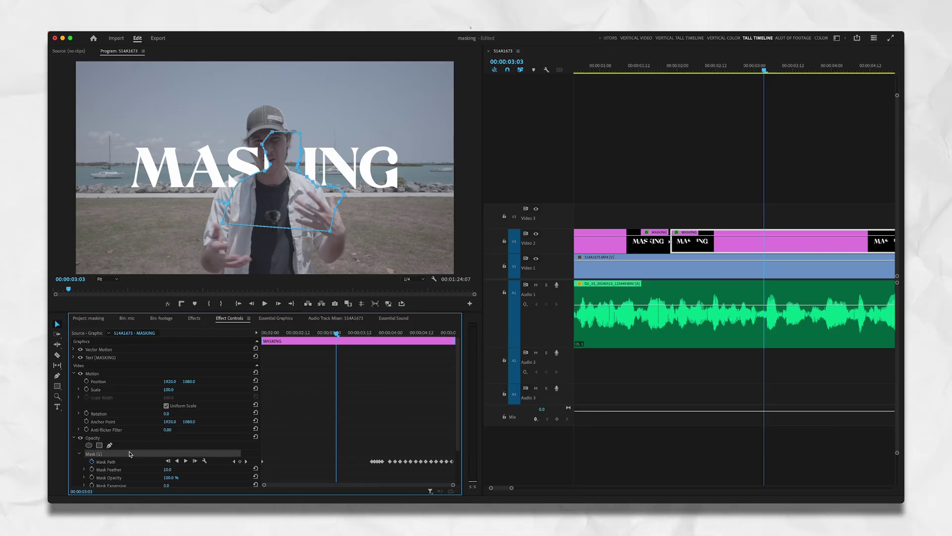
pyautogui.click(278, 303)
pyautogui.click(279, 303)
pyautogui.click(279, 303)
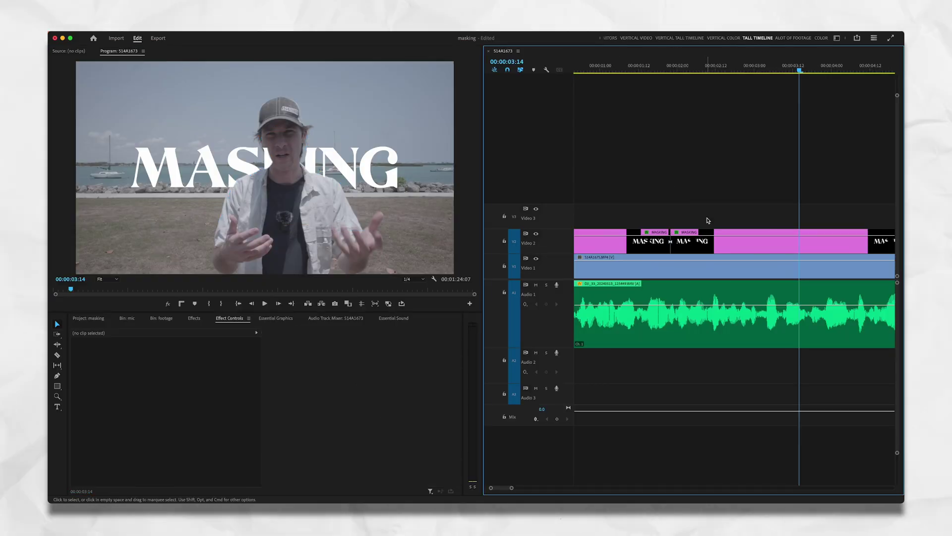
# Step: Scrub through the end of the second MASKING clip to review the masked title
pyautogui.hscroll(15, 708, 220)
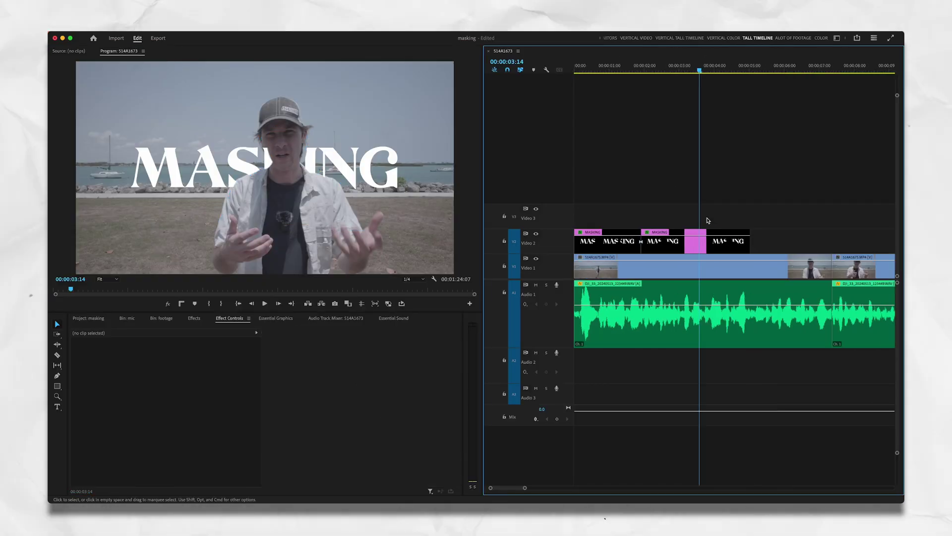
pyautogui.click(728, 71)
pyautogui.moveTo(730, 74); pyautogui.dragTo(749, 79)
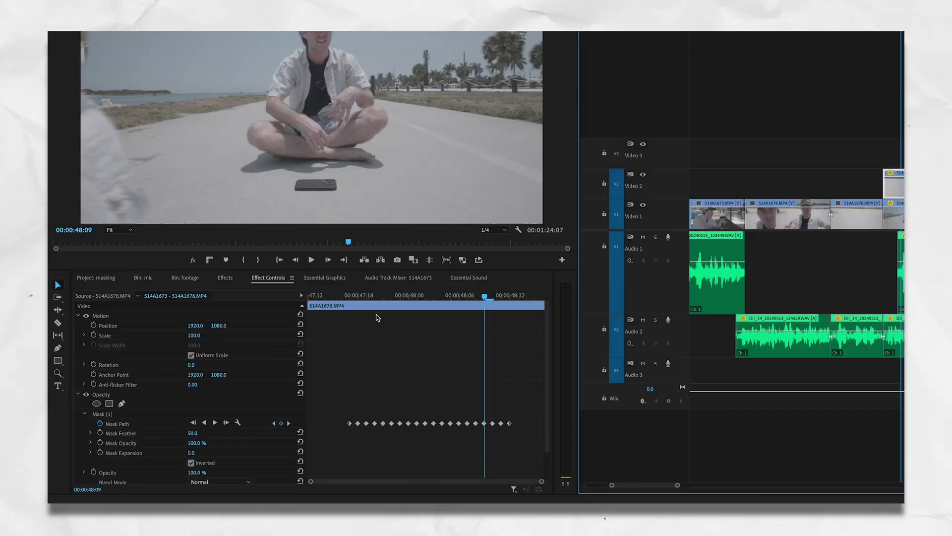
# Step: Scrub the S14A1676.MP4 overlay on Video 2 and compare the shot with its Opacity effect off and on at 00:00:48:00
pyautogui.moveTo(304, 333); pyautogui.dragTo(265, 335)
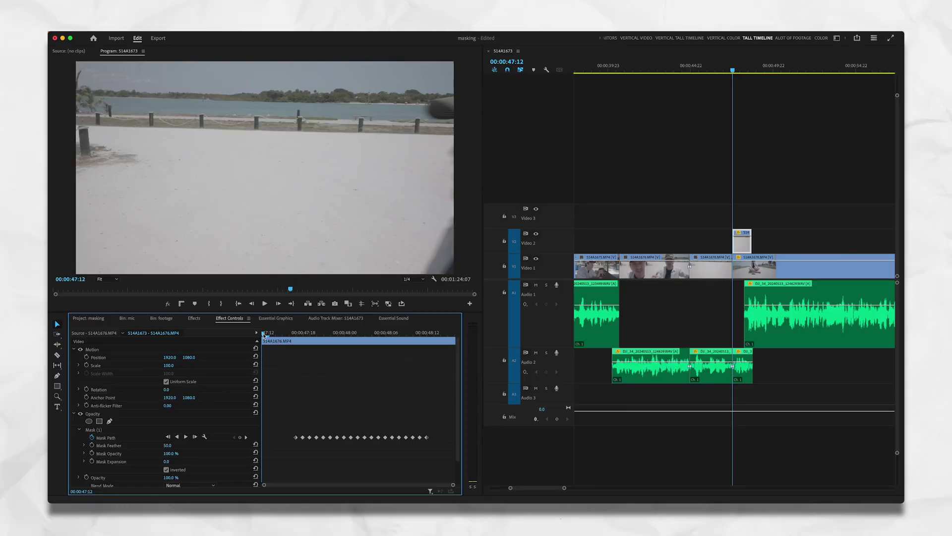
pyautogui.moveTo(263, 336); pyautogui.dragTo(296, 331)
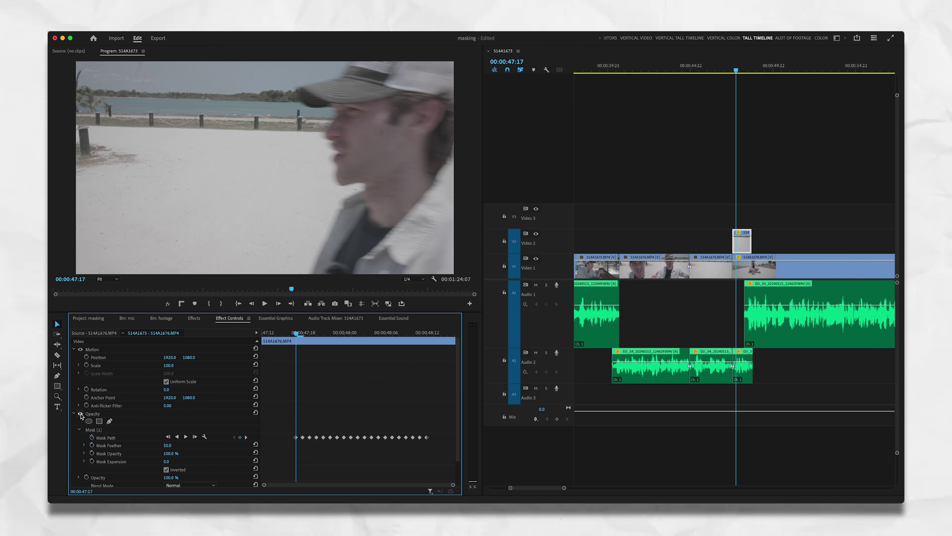
pyautogui.moveTo(737, 70); pyautogui.dragTo(743, 71)
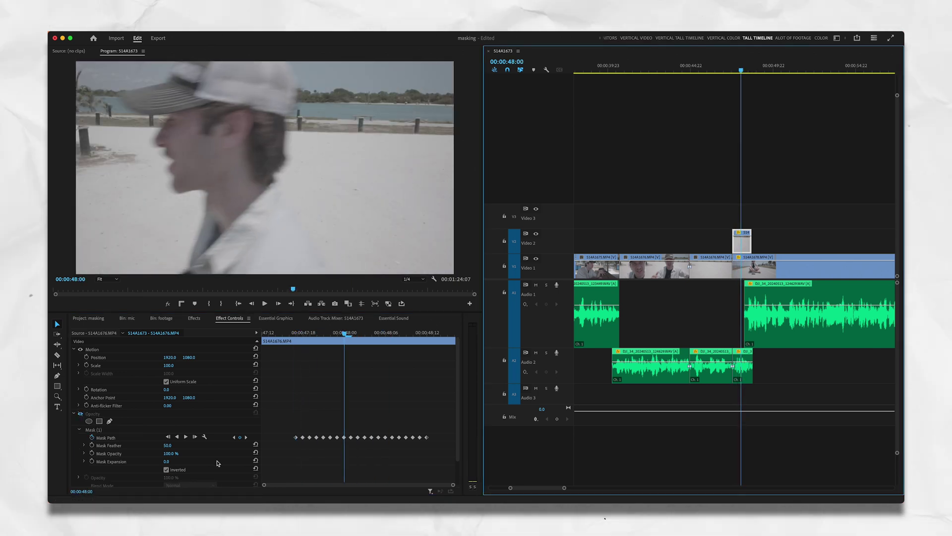
pyautogui.click(81, 414)
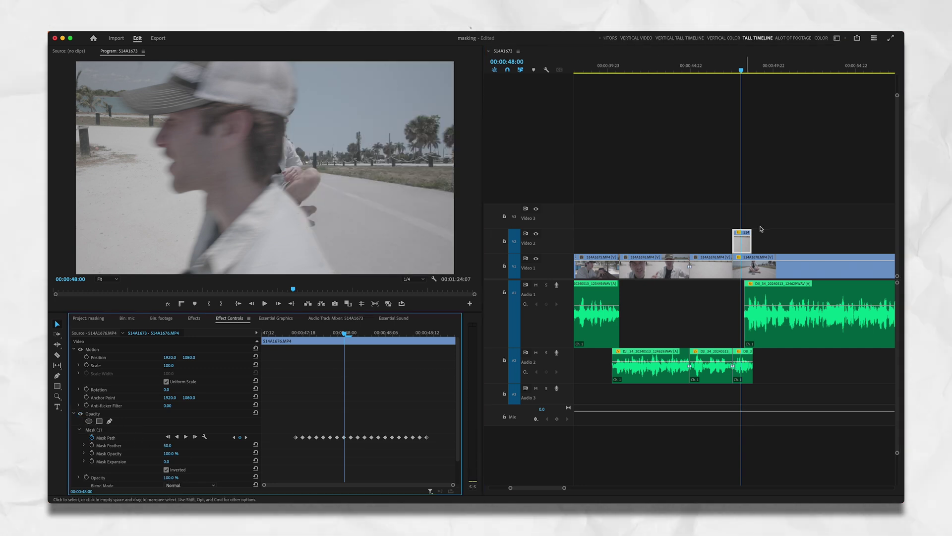
# Step: Examine the overlay's Mask Path keyframes frame by frame from 00:00:47:17 to 00:00:47:19, showing the Mask (1) outline
pyautogui.moveTo(741, 70); pyautogui.dragTo(737, 70)
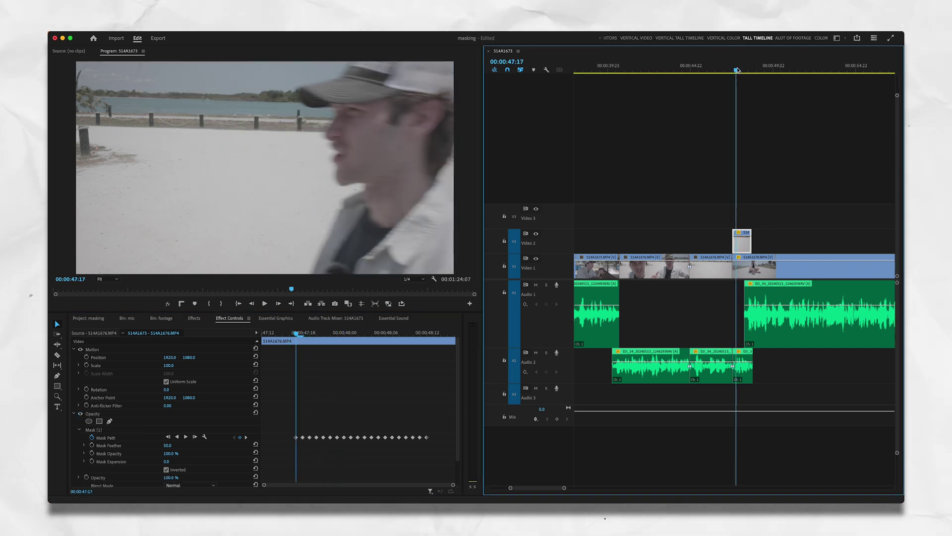
pyautogui.press('Right')
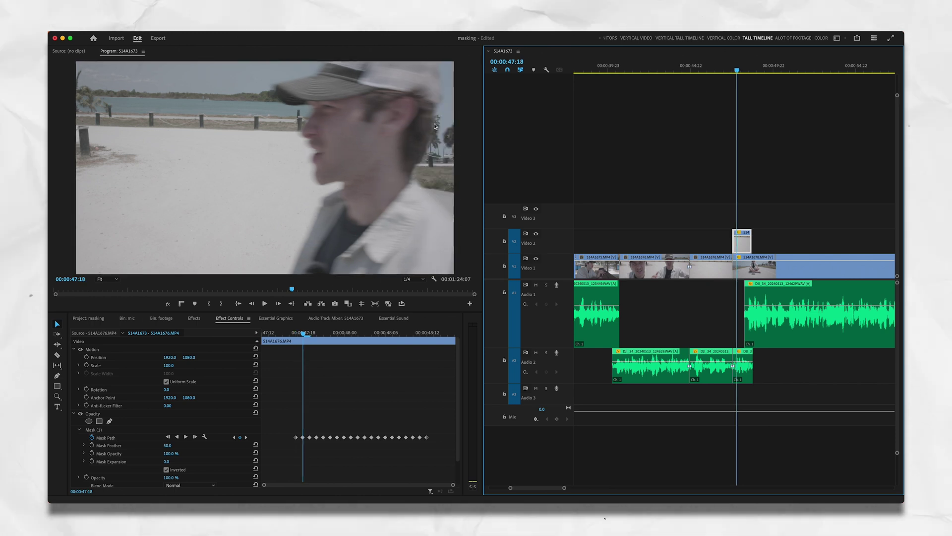
pyautogui.press('Right')
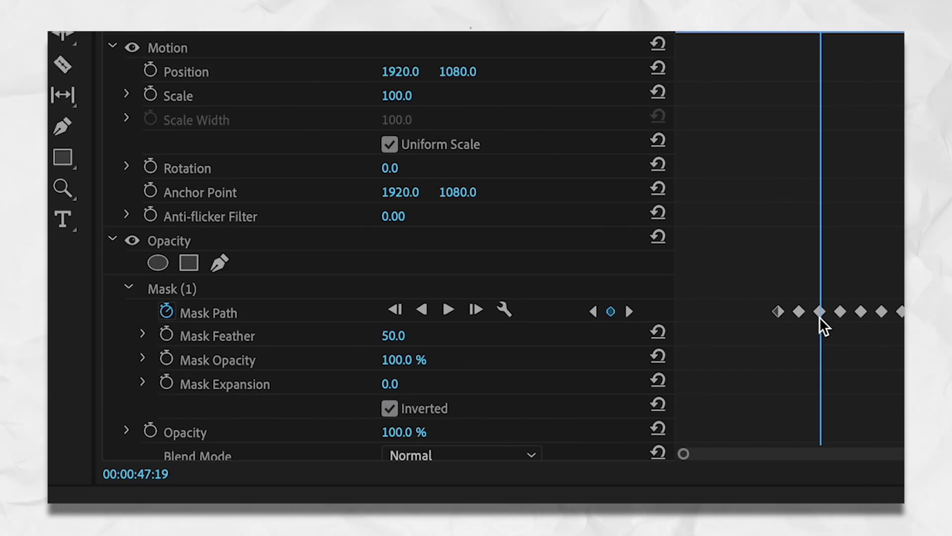
pyautogui.click(310, 439)
pyautogui.click(119, 432)
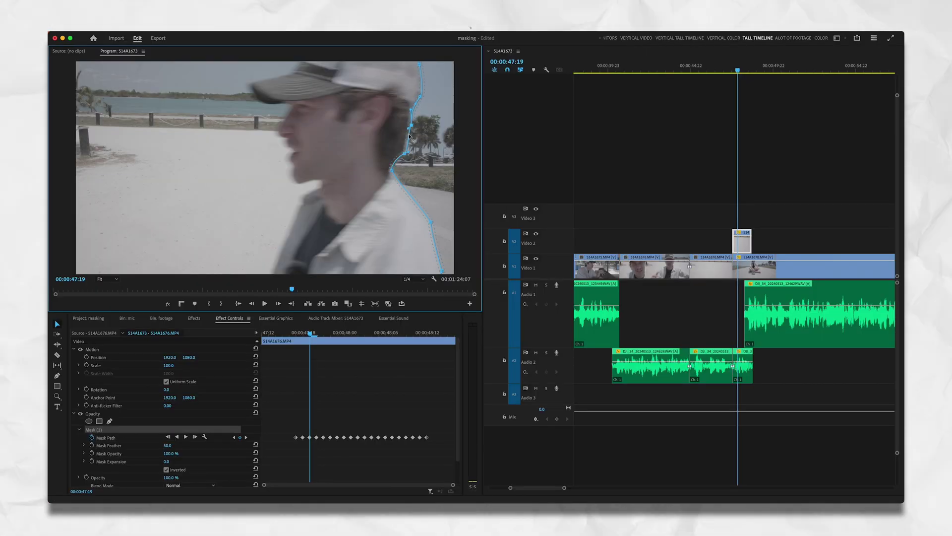
# Step: Reselect the S14A1676.MP4 overlay on Video 2 and set its Mask Feather to 120
pyautogui.click(749, 239)
pyautogui.click(749, 218)
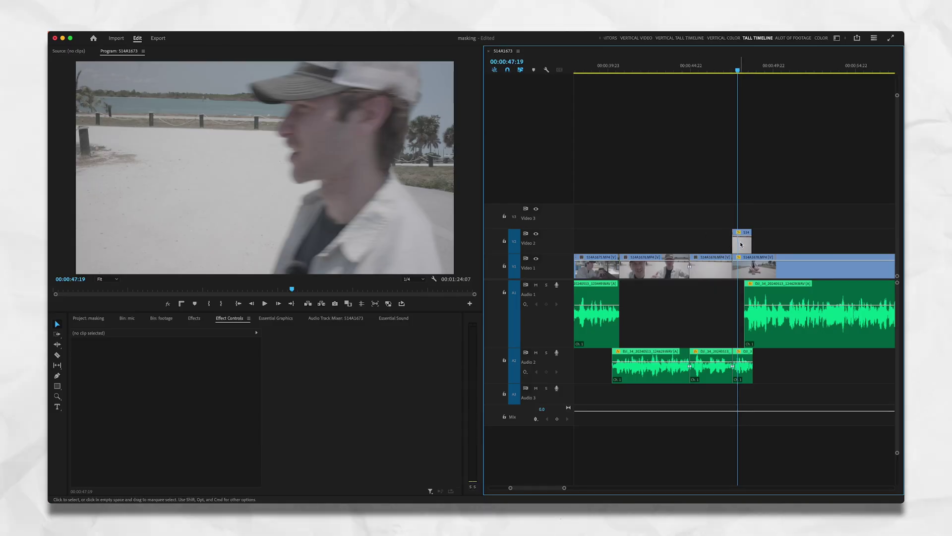
pyautogui.click(741, 244)
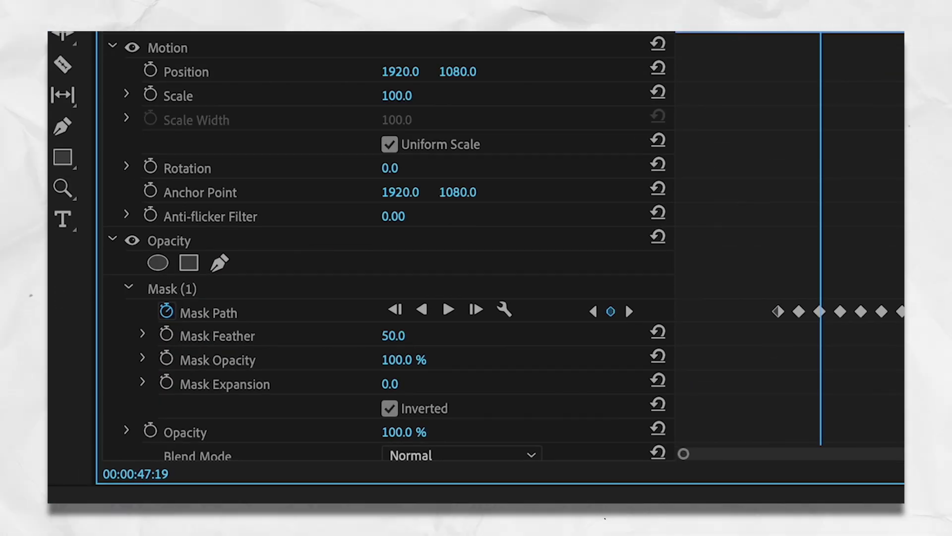
pyautogui.moveTo(168, 445); pyautogui.dragTo(149, 445)
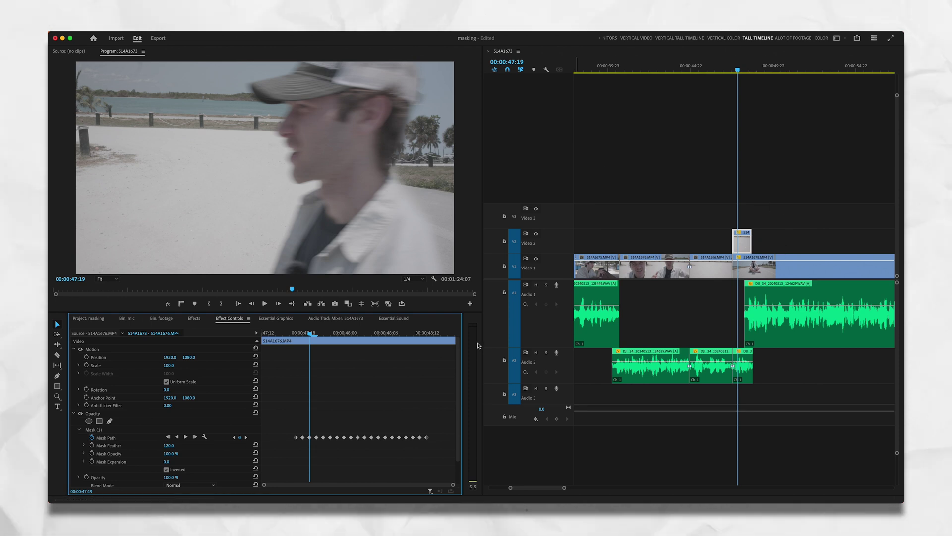
# Step: Advance frame by frame to 00:00:48:04 and move the Mask (1) point behind the man's cap closer to his head
pyautogui.click(278, 303)
pyautogui.click(278, 303)
pyautogui.click(279, 303)
pyautogui.click(279, 303)
pyautogui.click(276, 307)
pyautogui.click(277, 307)
pyautogui.click(277, 307)
pyautogui.click(277, 307)
pyautogui.click(277, 307)
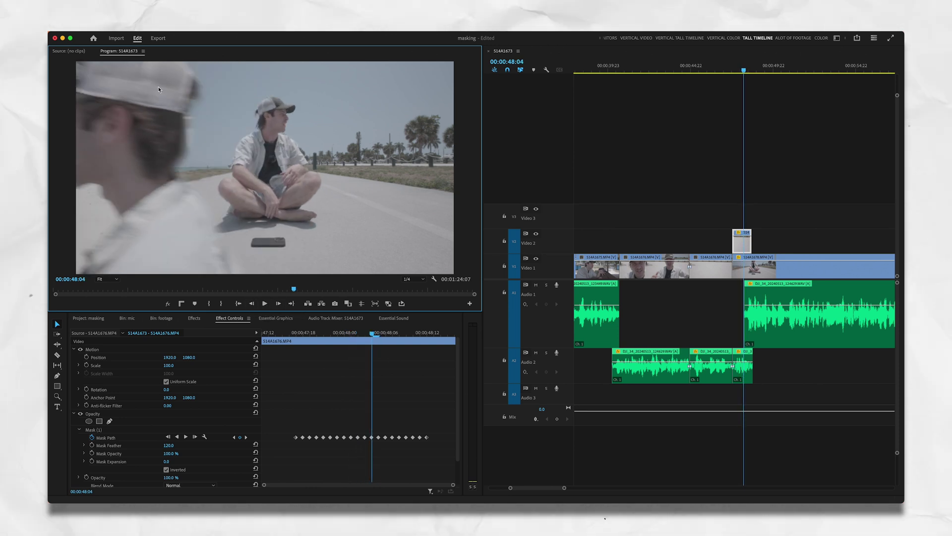
pyautogui.click(373, 439)
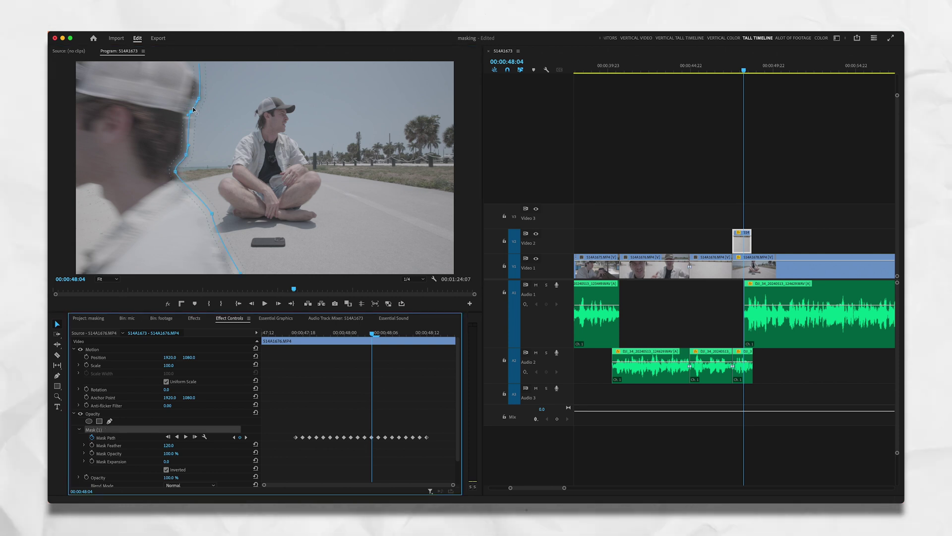
pyautogui.moveTo(189, 114); pyautogui.dragTo(186, 115)
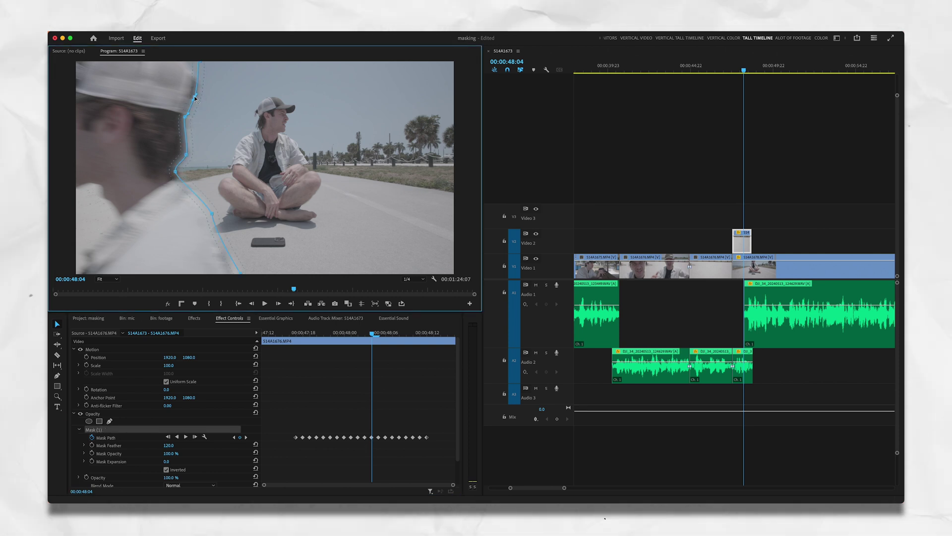
# Step: Adjust the Mask (1) edge behind the passing man's head at 00:00:48:04 and show the mask outline at 00:00:48:05
pyautogui.click(182, 131)
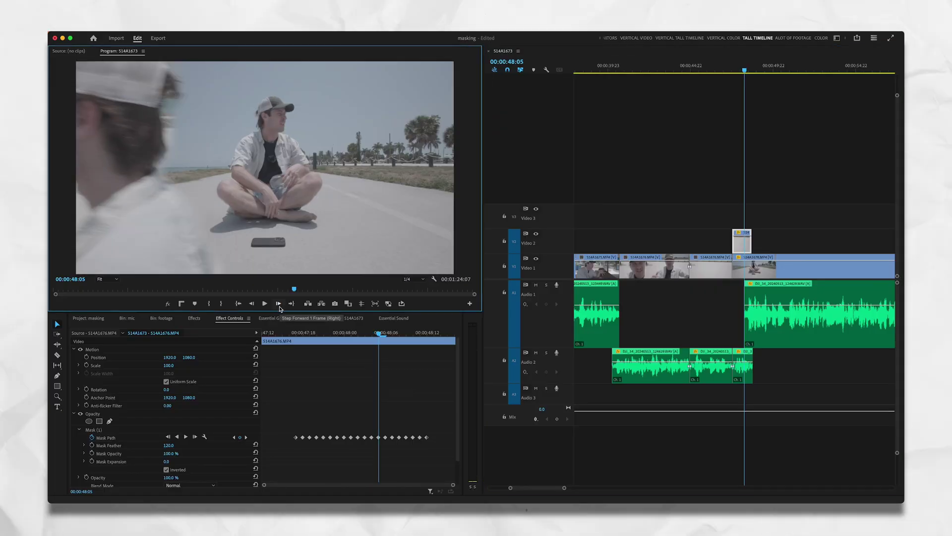
pyautogui.click(128, 429)
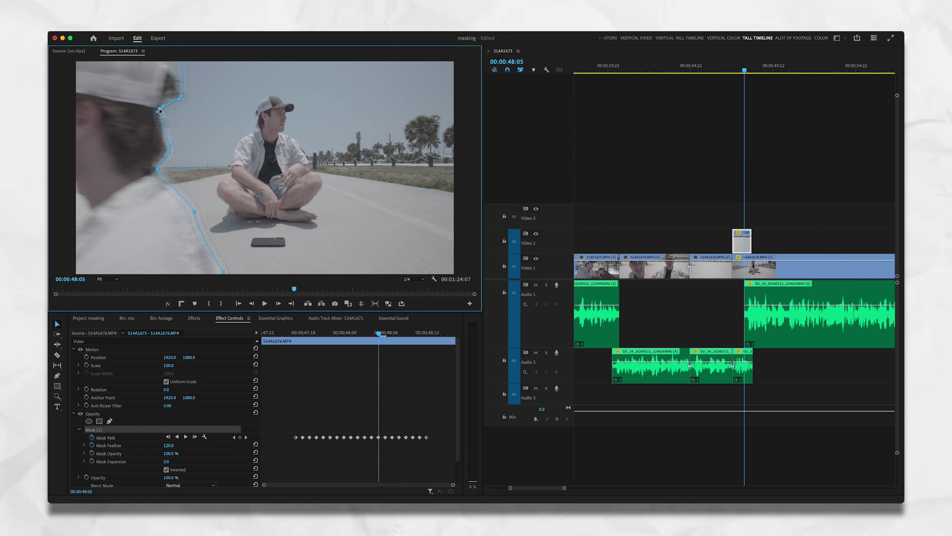
# Step: Set the program preview zoom to 25%, reselect the Video 2 overlay and go to its Mask Path keyframe at 00:00:48:06
pyautogui.click(106, 279)
pyautogui.click(753, 219)
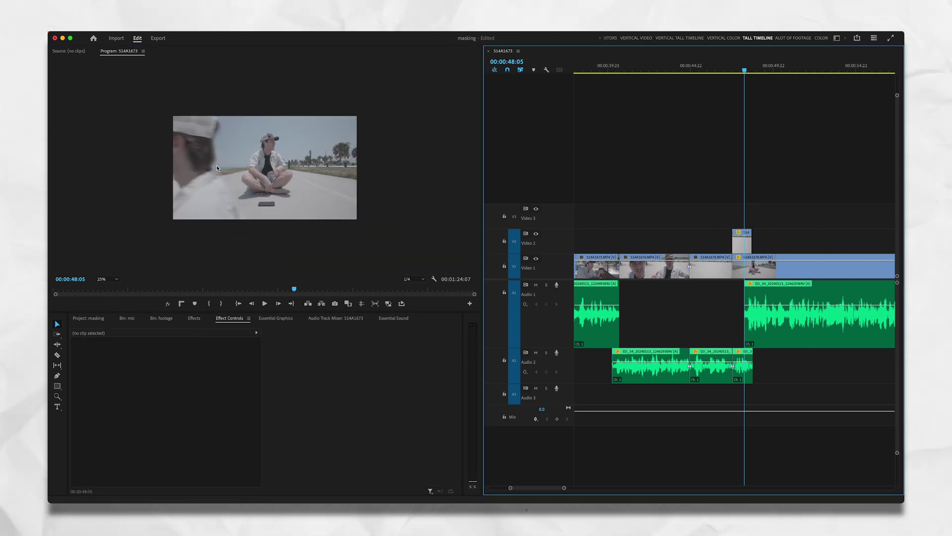
pyautogui.click(748, 242)
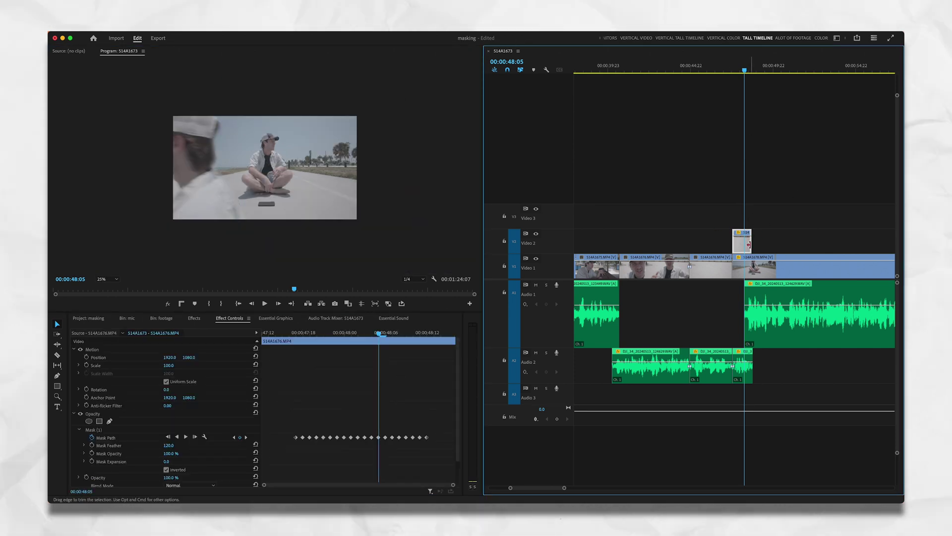
pyautogui.click(246, 438)
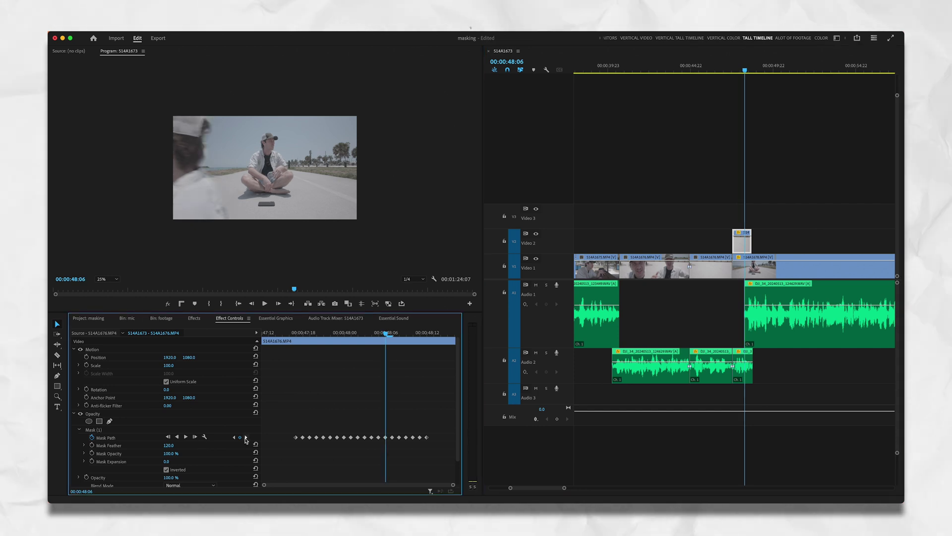
# Step: Try to move part of the Mask (1) outline in the zoomed-out preview and undo the move
pyautogui.click(244, 146)
pyautogui.press('Right')
pyautogui.moveTo(243, 145); pyautogui.dragTo(267, 157)
pyautogui.press('super+z')
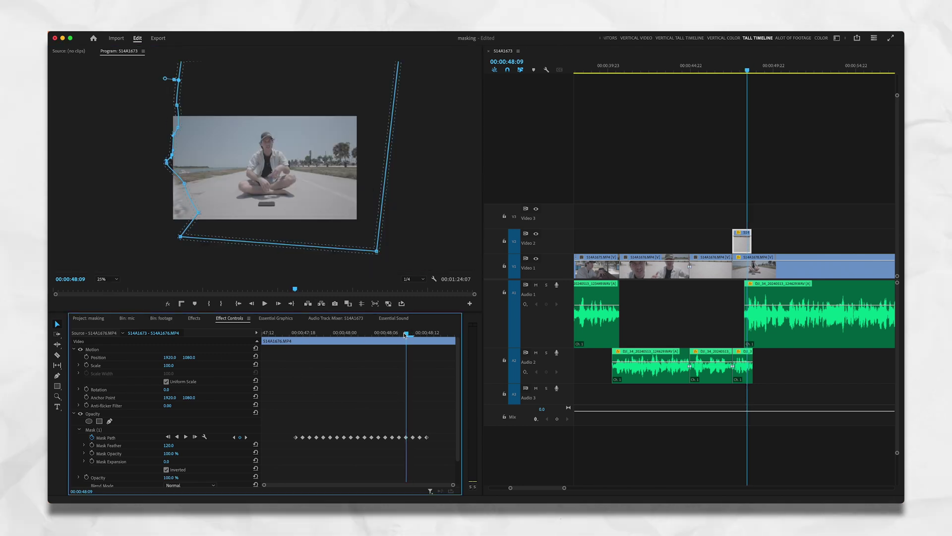
# Step: Return to 00:00:48:02, shift the whole Mask (1) shape left over the passing man's face and scrub the neighbouring frames
pyautogui.moveTo(406, 333); pyautogui.dragTo(357, 337)
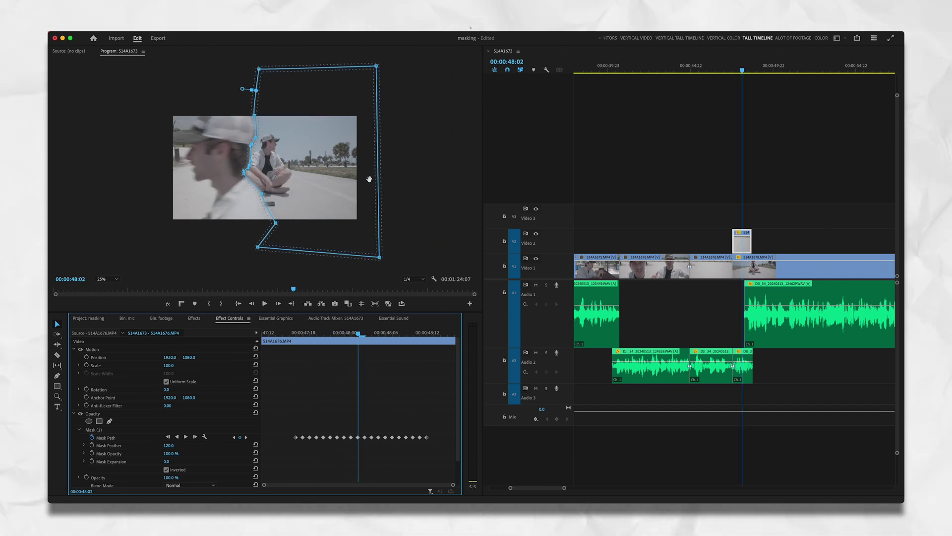
pyautogui.moveTo(342, 158); pyautogui.dragTo(312, 158)
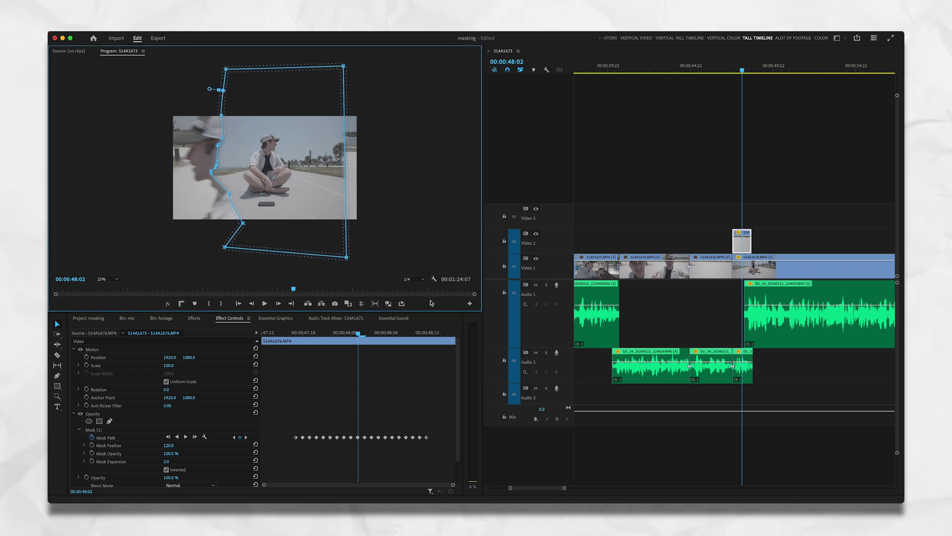
pyautogui.moveTo(293, 289); pyautogui.dragTo(295, 289)
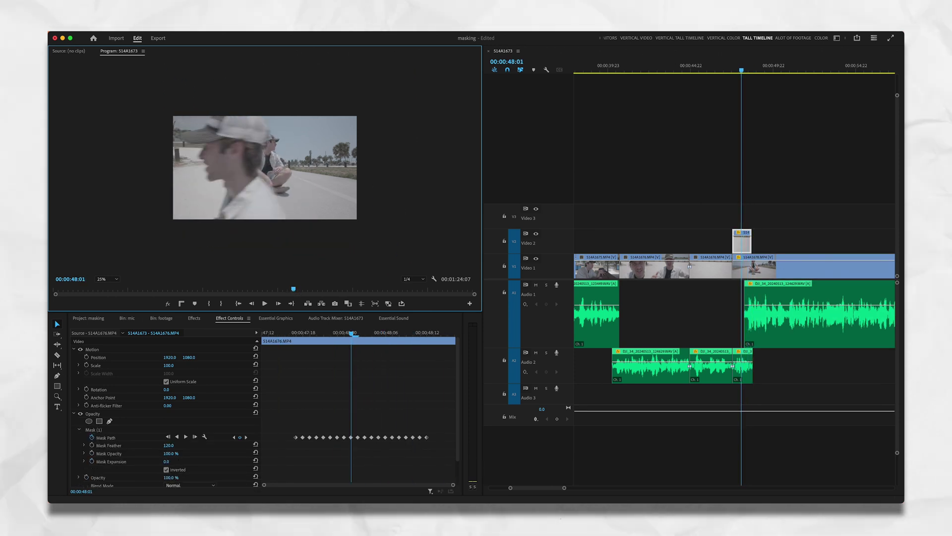